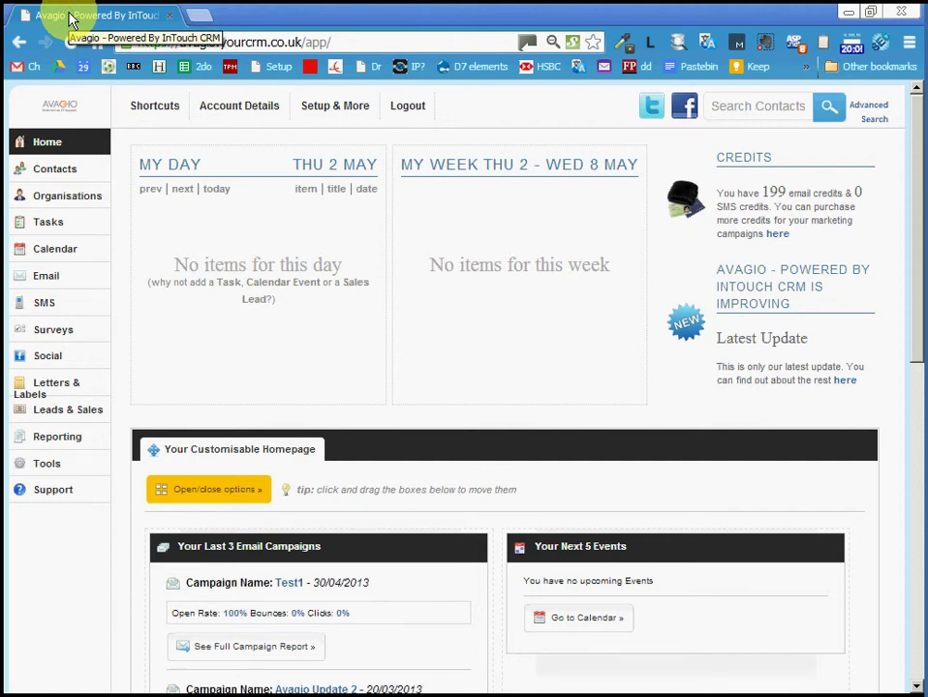
Create a contact group named test1 with the Business group type
{"action": "left_click", "coordinate": [47, 176]}
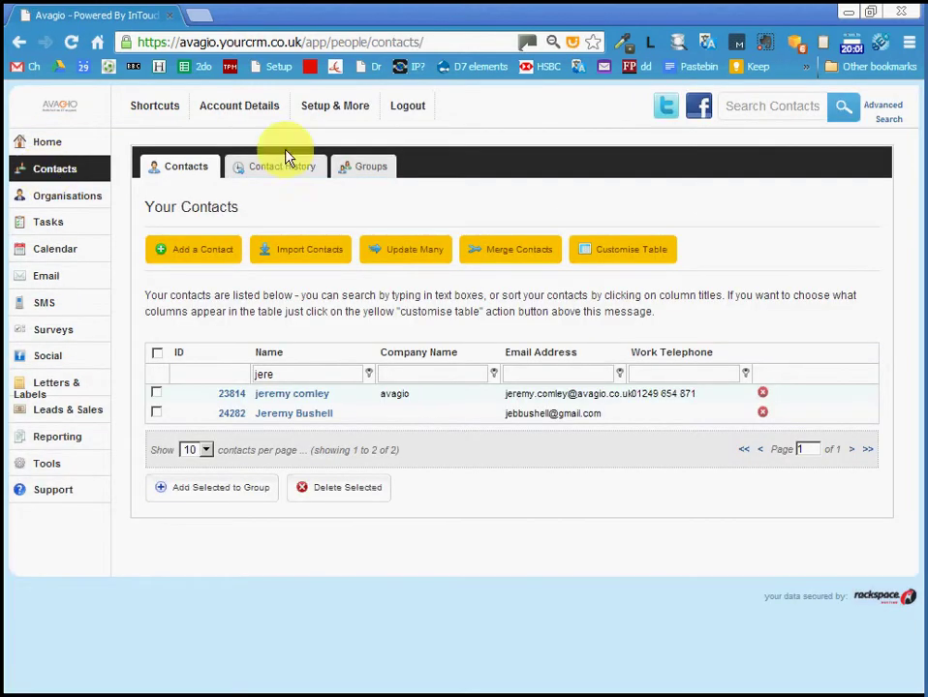
{"action": "left_click", "coordinate": [365, 169]}
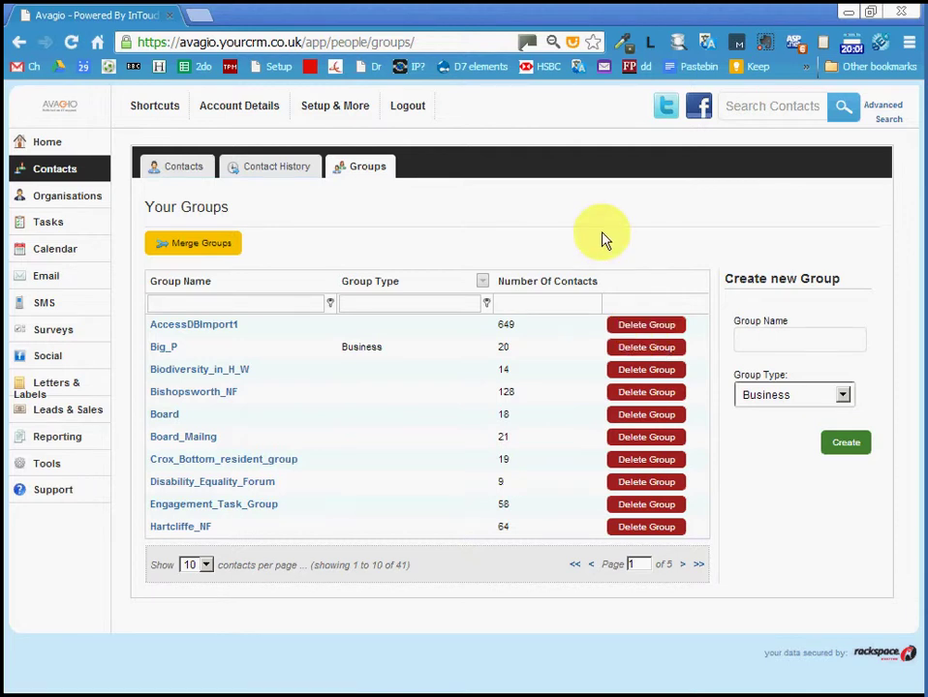
{"action": "left_click", "coordinate": [798, 342]}
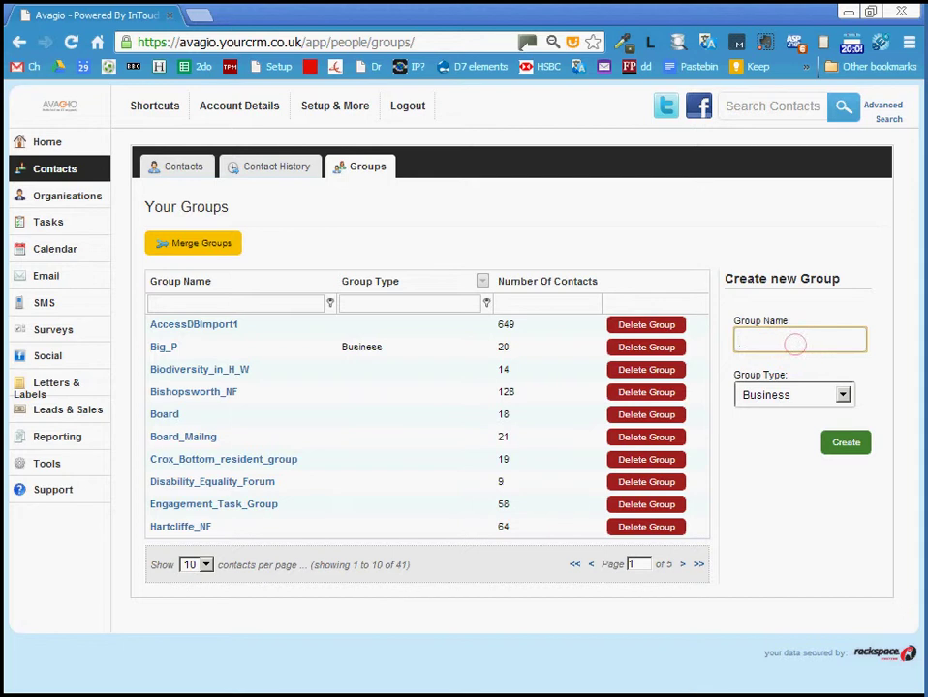
{"action": "type", "text": "test1"}
{"action": "left_click", "coordinate": [841, 445]}
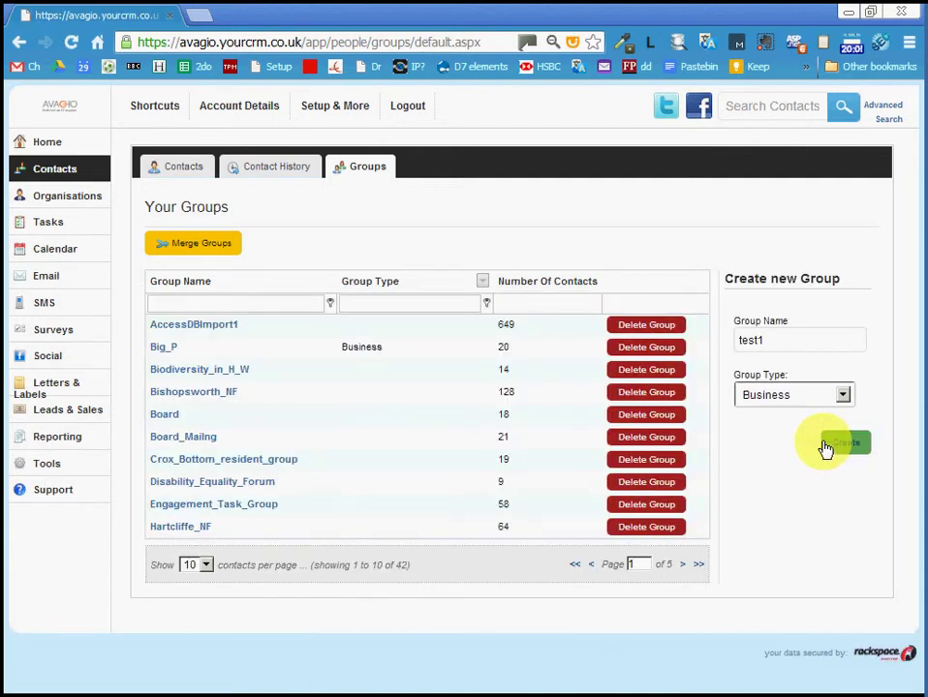
Filter the groups list by the name "test"
{"action": "left_click", "coordinate": [217, 303]}
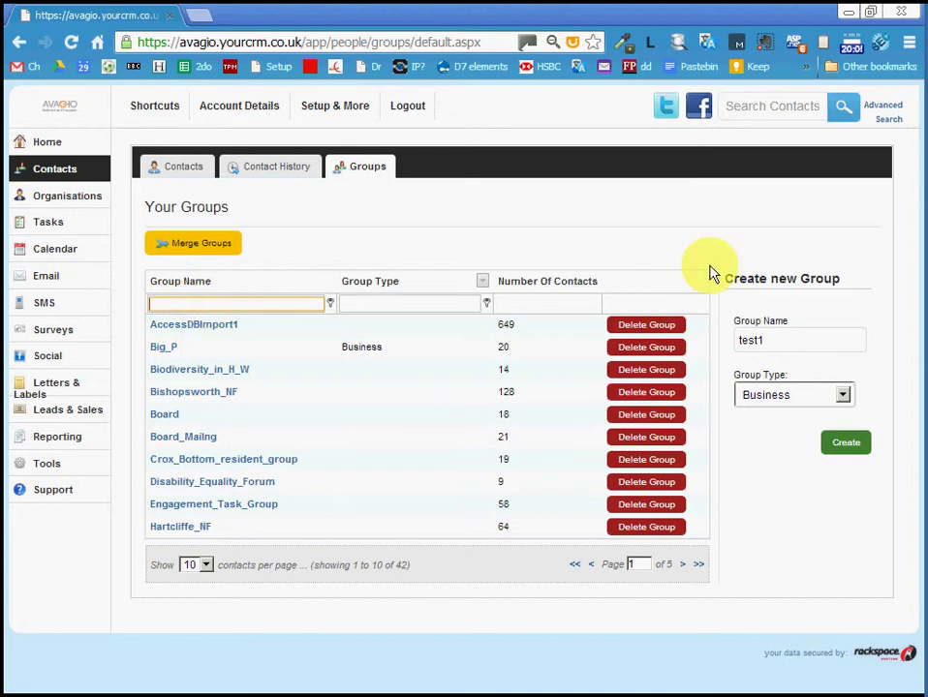
{"action": "type", "text": "test"}
{"action": "key", "text": "Return"}
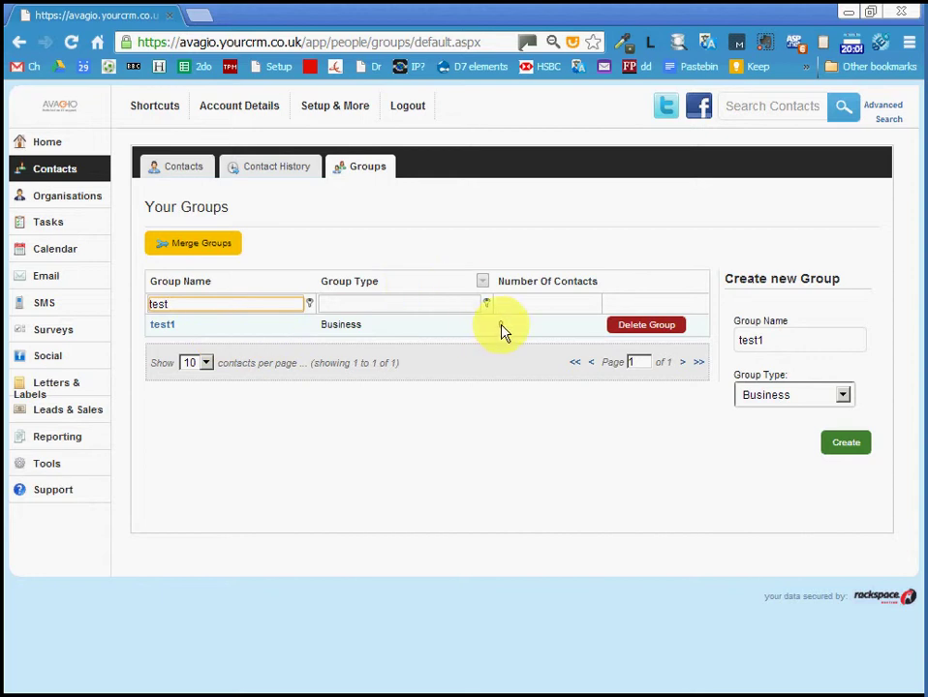
Create a second Business contact group named test2
{"action": "left_click", "coordinate": [779, 340]}
{"action": "key", "text": "BackSpace"}
{"action": "type", "text": "2"}
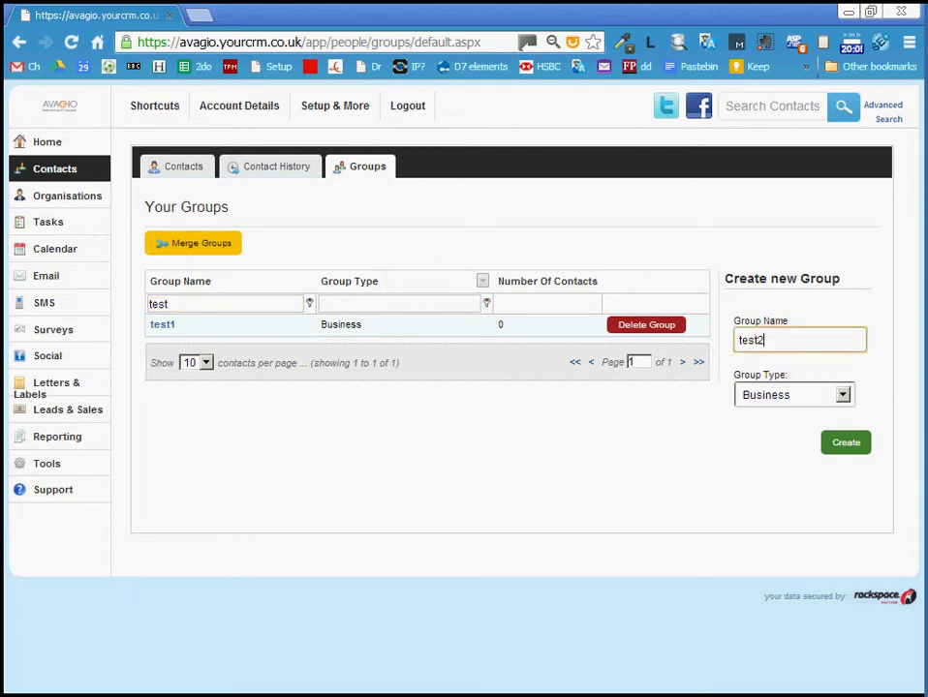
{"action": "left_click", "coordinate": [843, 447]}
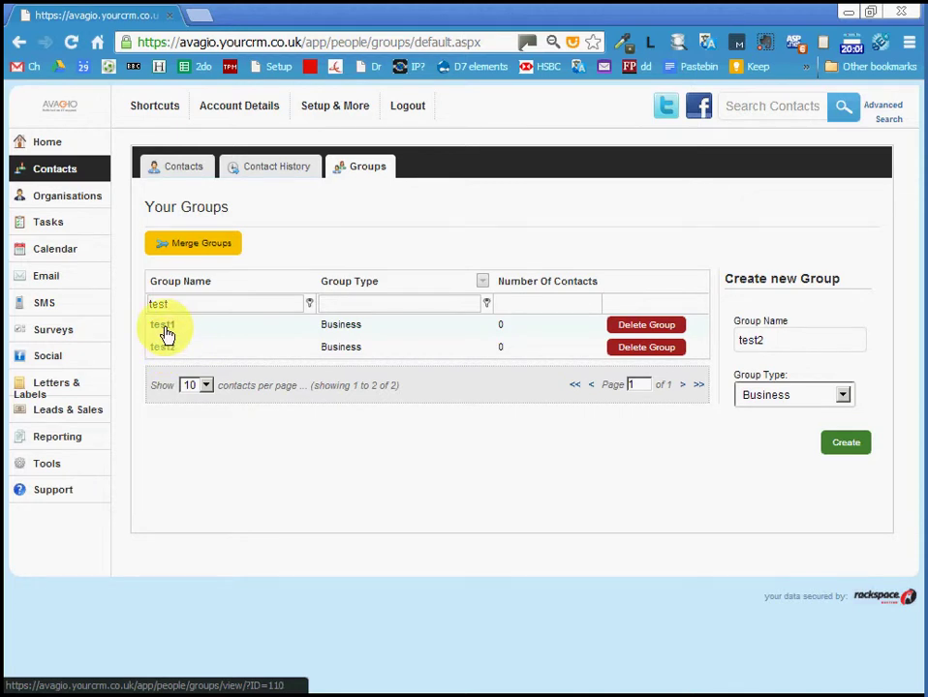
Open the test1 group's contacts for editing, filter available contacts by first name and add the fourth match to the group
{"action": "left_click", "coordinate": [165, 332]}
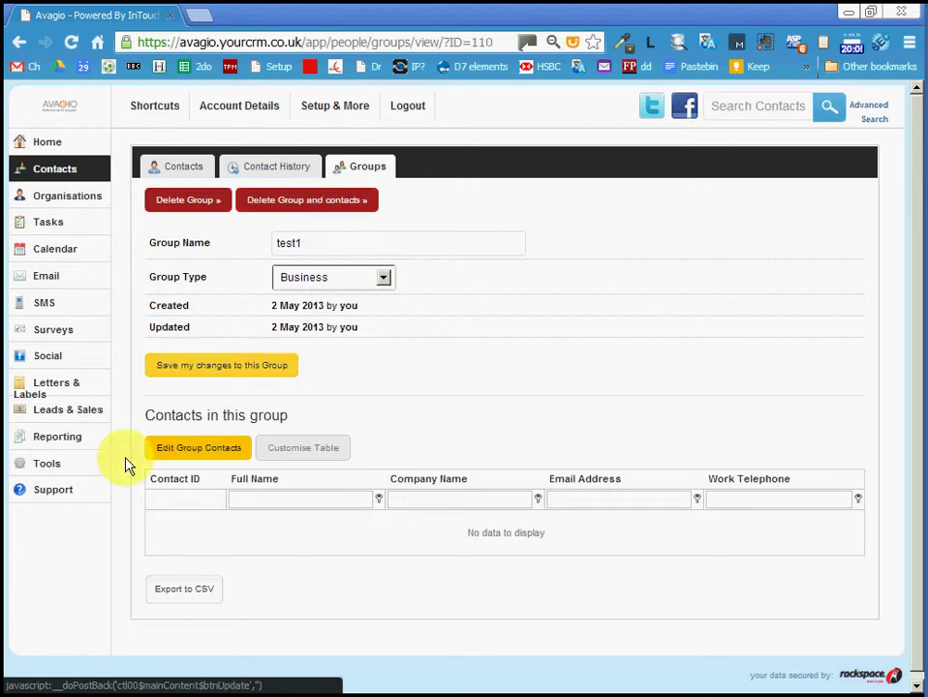
{"action": "left_click", "coordinate": [187, 452]}
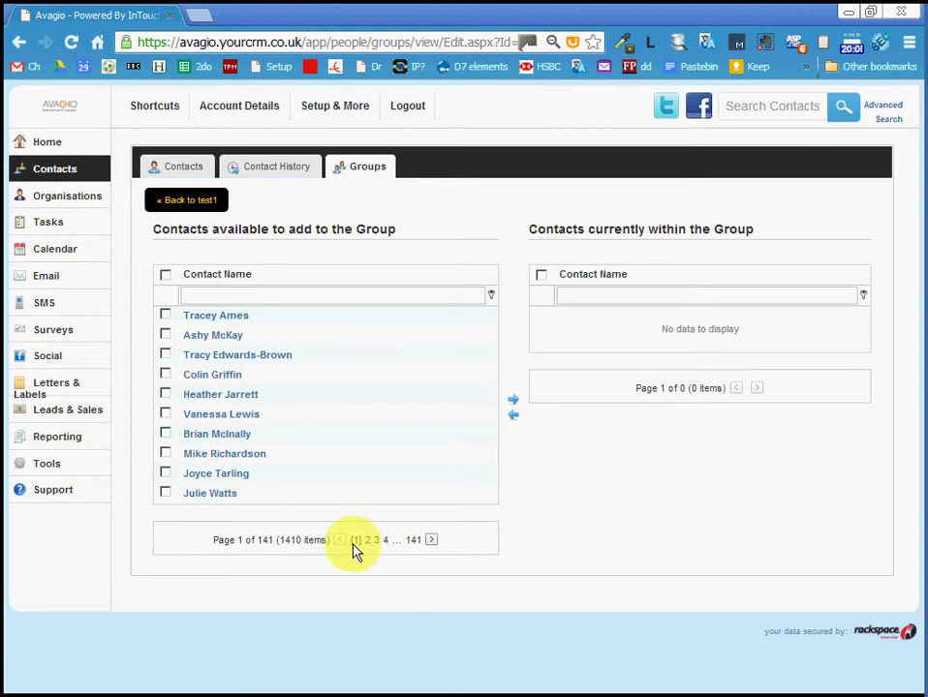
{"action": "left_click", "coordinate": [248, 296]}
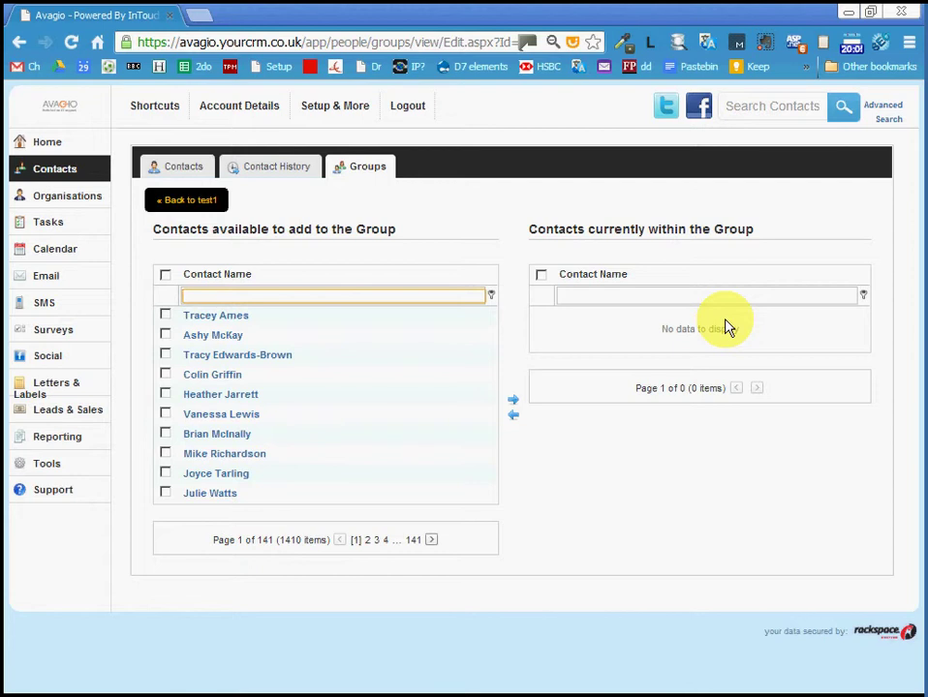
{"action": "type", "text": "ther"}
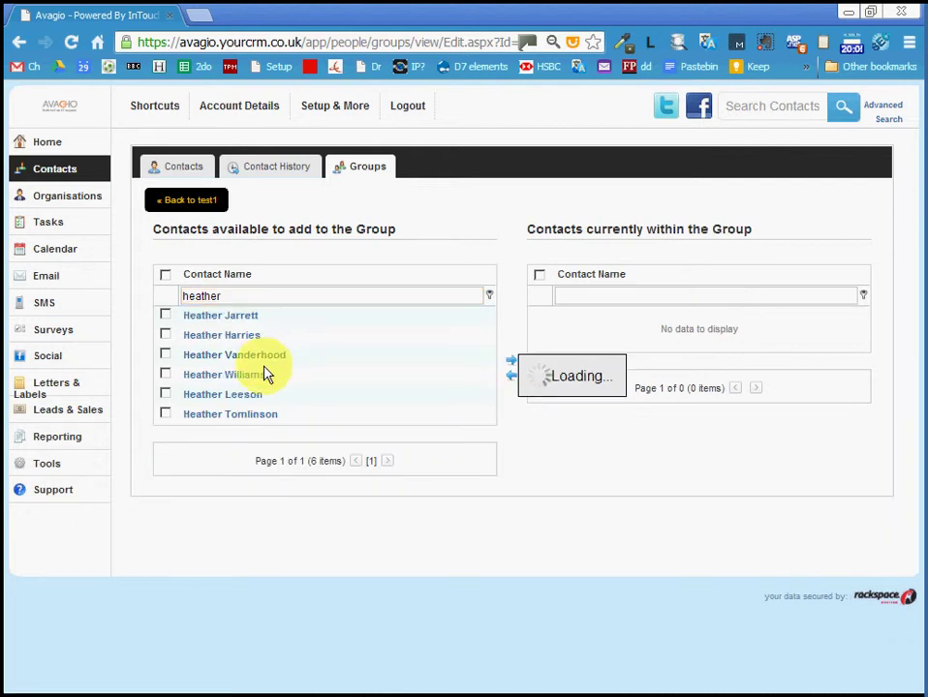
{"action": "double_click", "coordinate": [164, 375]}
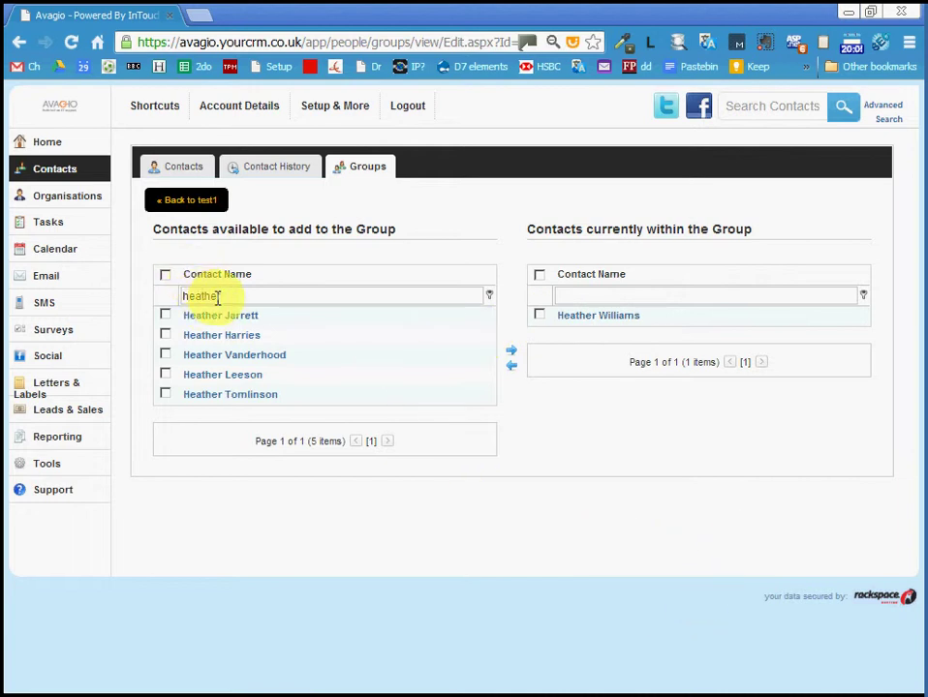
Filter the available contacts by a different first name, add the second match to test1 and return to the group's details
{"action": "left_click", "coordinate": [216, 297]}
{"action": "left_click_drag", "start_coordinate": [215, 296], "coordinate": [173, 298]}
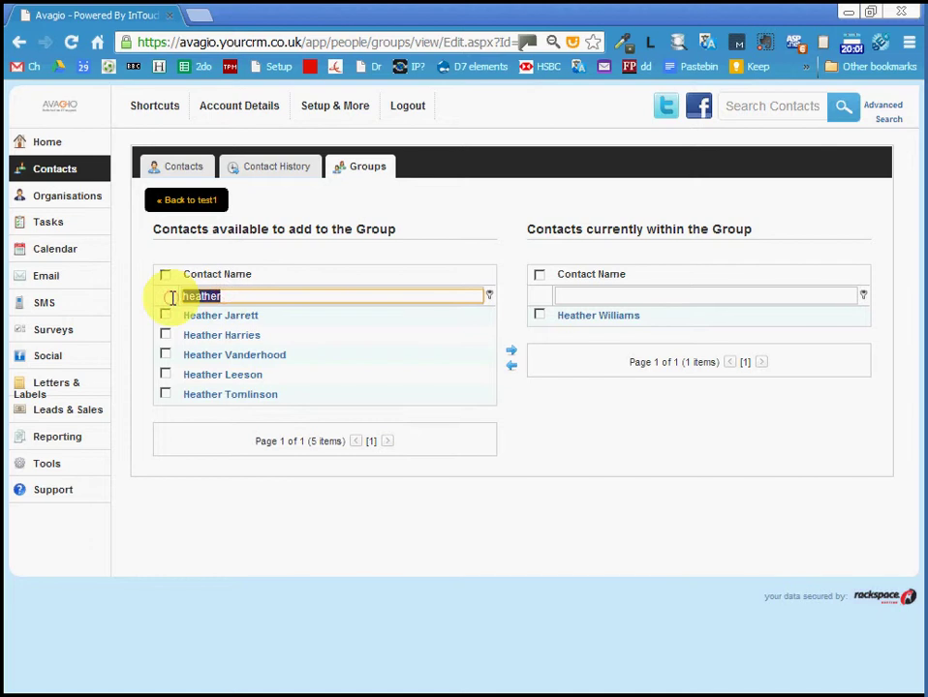
{"action": "key", "text": "BackSpace"}
{"action": "type", "text": "jeremy"}
{"action": "key", "text": "Return"}
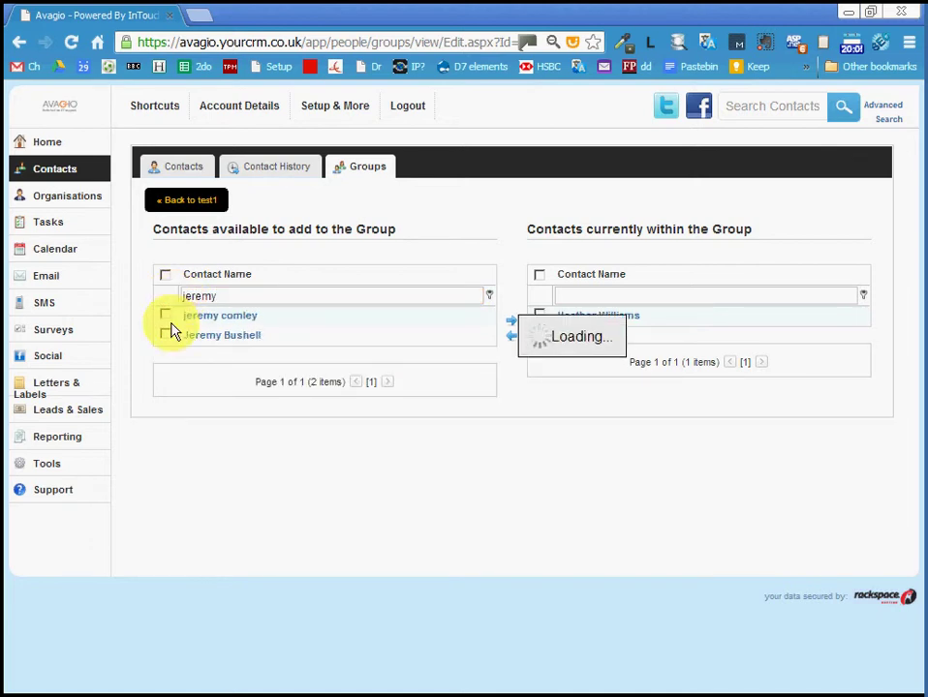
{"action": "left_click", "coordinate": [164, 339]}
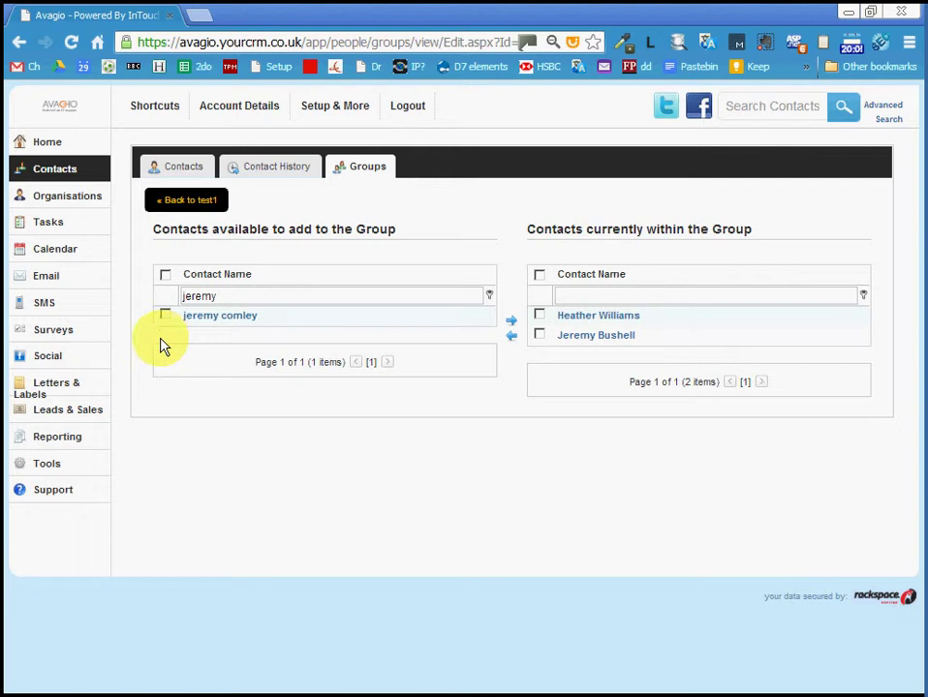
{"action": "left_click", "coordinate": [210, 209]}
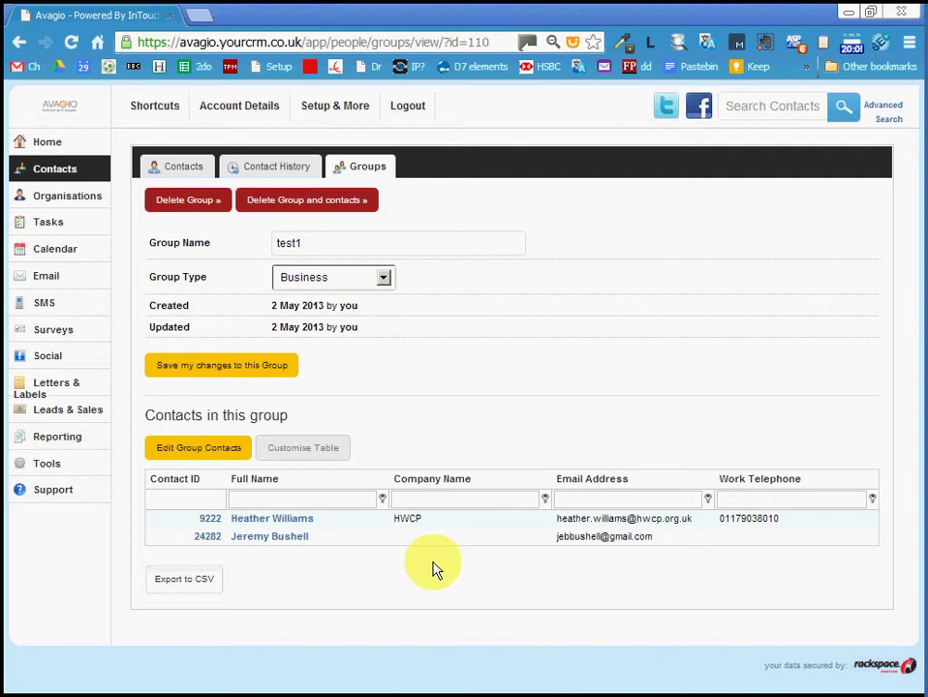
Go back to the groups list, clear its name filter and filter it by "test" again
{"action": "left_click", "coordinate": [368, 169]}
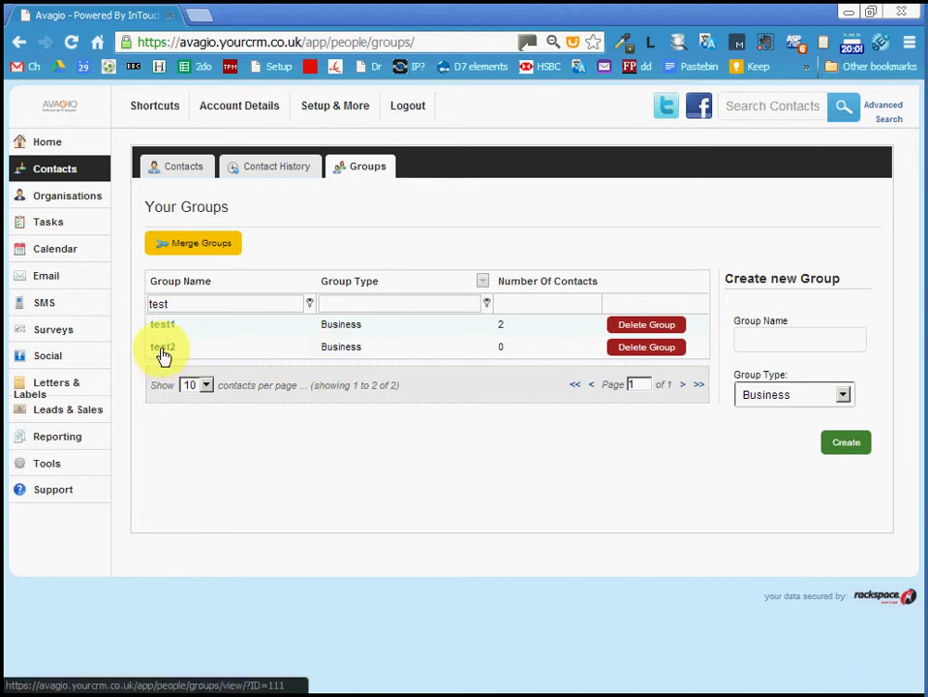
{"action": "left_click_drag", "start_coordinate": [193, 304], "coordinate": [133, 306]}
{"action": "key", "text": "BackSpace"}
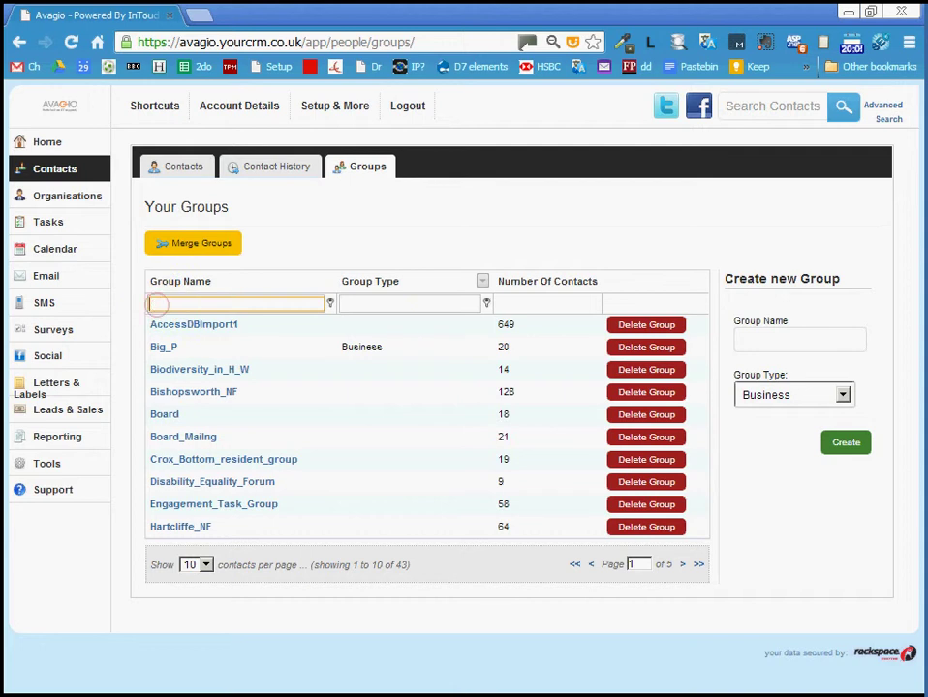
{"action": "type", "text": "test"}
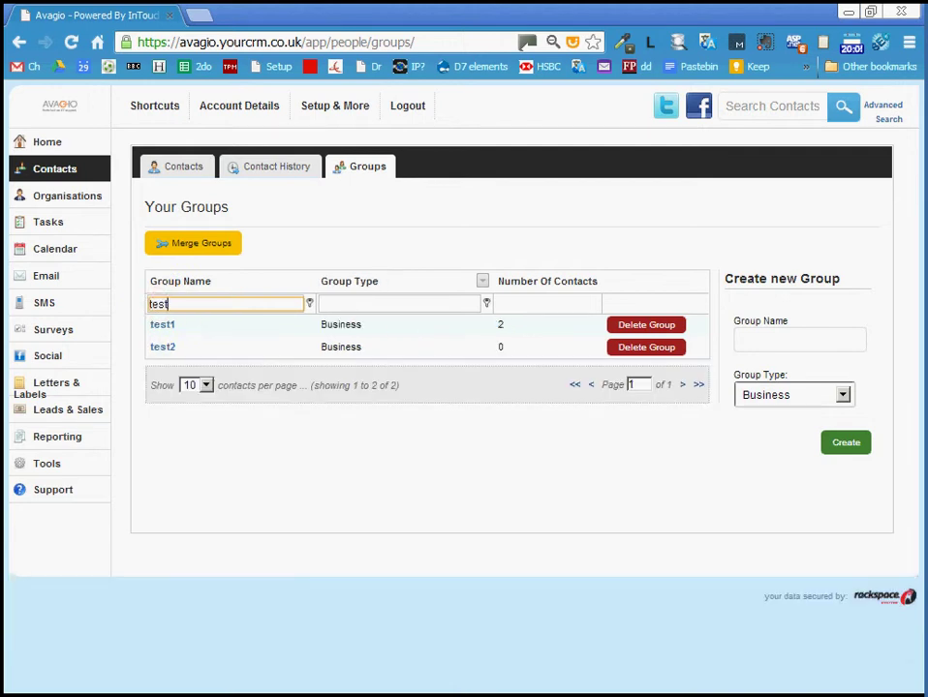
Open the test2 group, rename it to TEST2 and save the change
{"action": "left_click", "coordinate": [164, 350]}
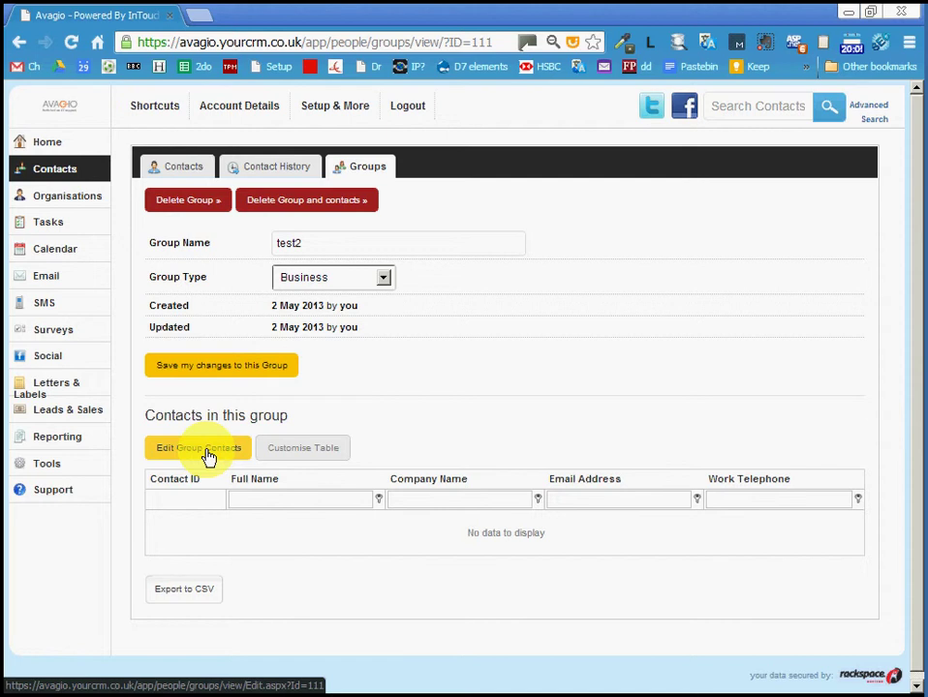
{"action": "left_click", "coordinate": [290, 243]}
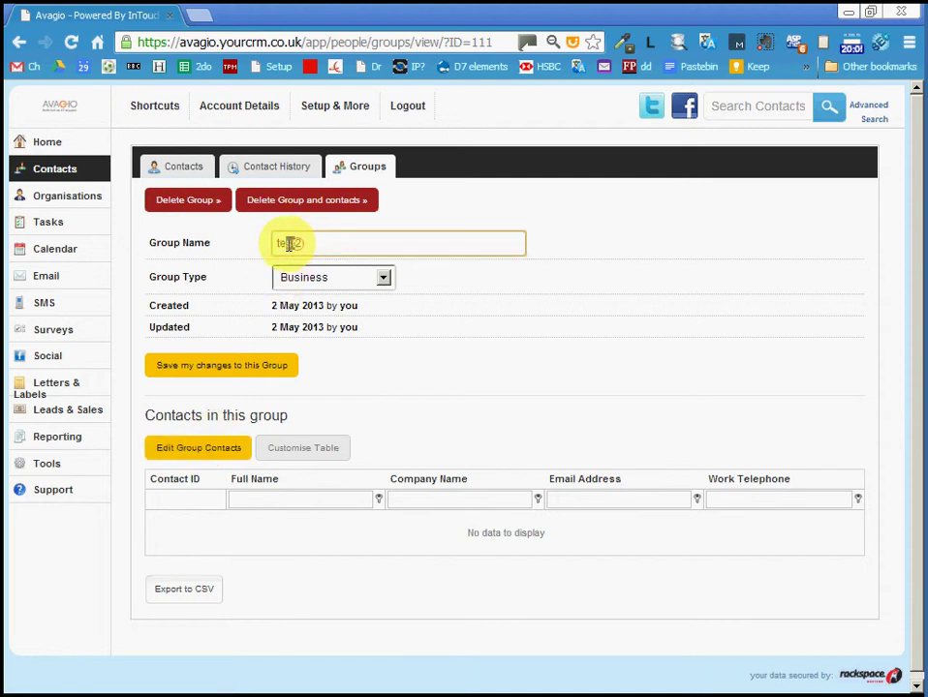
{"action": "left_click_drag", "start_coordinate": [290, 243], "coordinate": [272, 242]}
{"action": "type", "text": "T"}
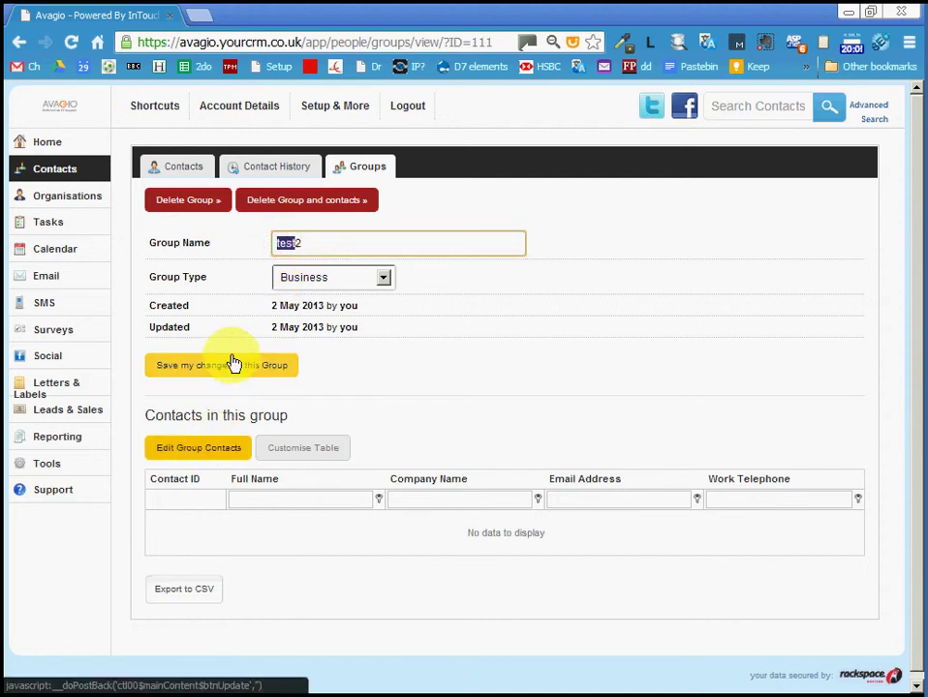
{"action": "type", "text": "EST2"}
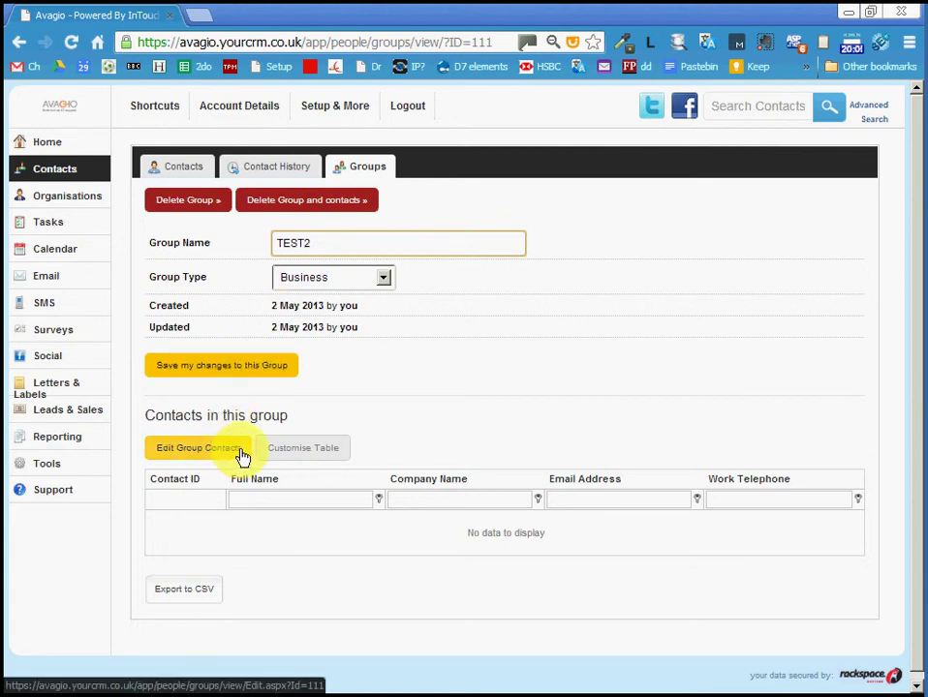
{"action": "left_click", "coordinate": [248, 369]}
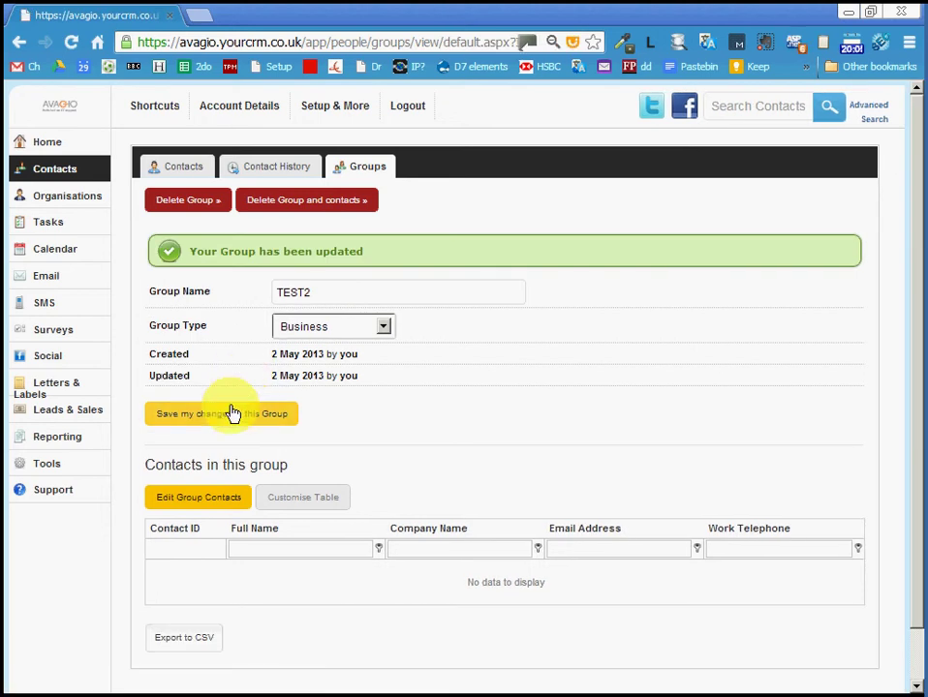
Edit the contacts of TEST2, filter available contacts by a partial first name and add the first match to the group
{"action": "left_click", "coordinate": [217, 498]}
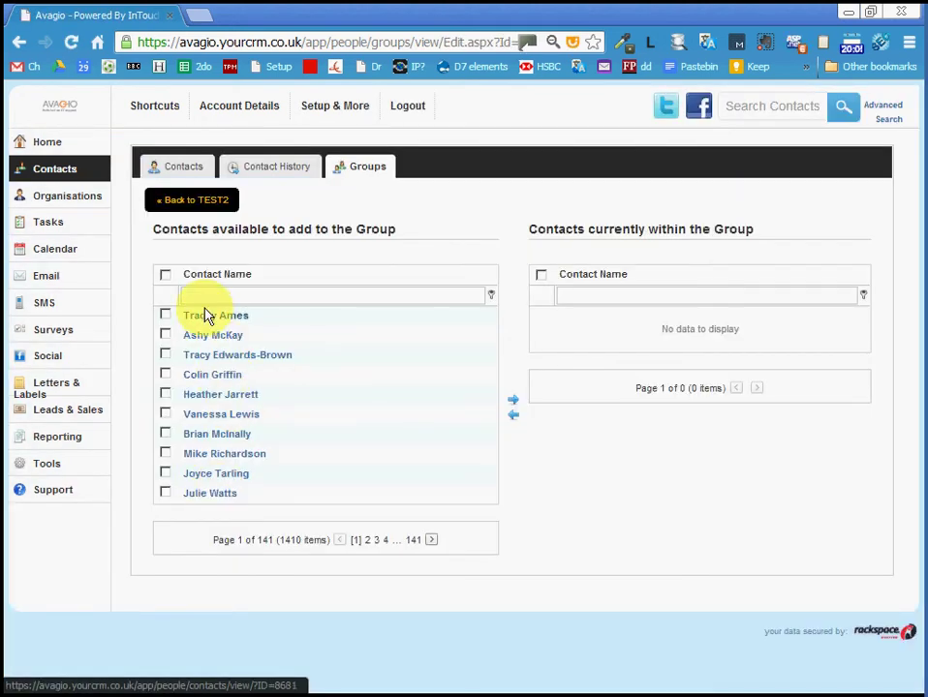
{"action": "left_click", "coordinate": [415, 297]}
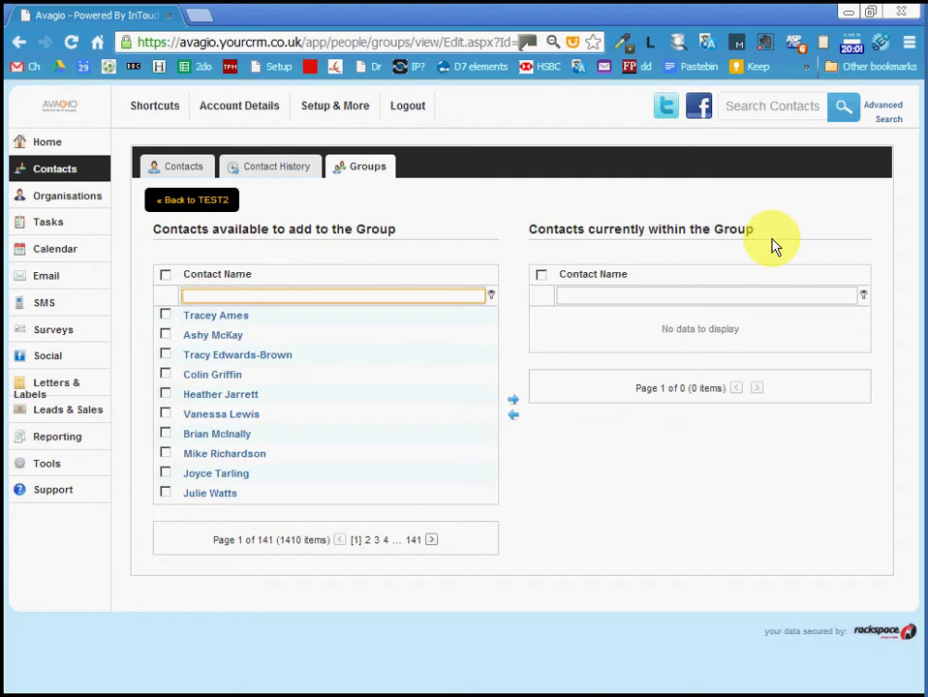
{"action": "type", "text": "kar"}
{"action": "key", "text": "Return"}
{"action": "double_click", "coordinate": [170, 318]}
Replace the filter with another partial first name, add the second matching contact to TEST2 and return to the group's details
{"action": "left_click", "coordinate": [230, 301]}
{"action": "key", "text": "BackSpace"}
{"action": "key", "text": "BackSpace"}
{"action": "key", "text": "BackSpace"}
{"action": "key", "text": "BackSpace"}
{"action": "key", "text": "Return"}
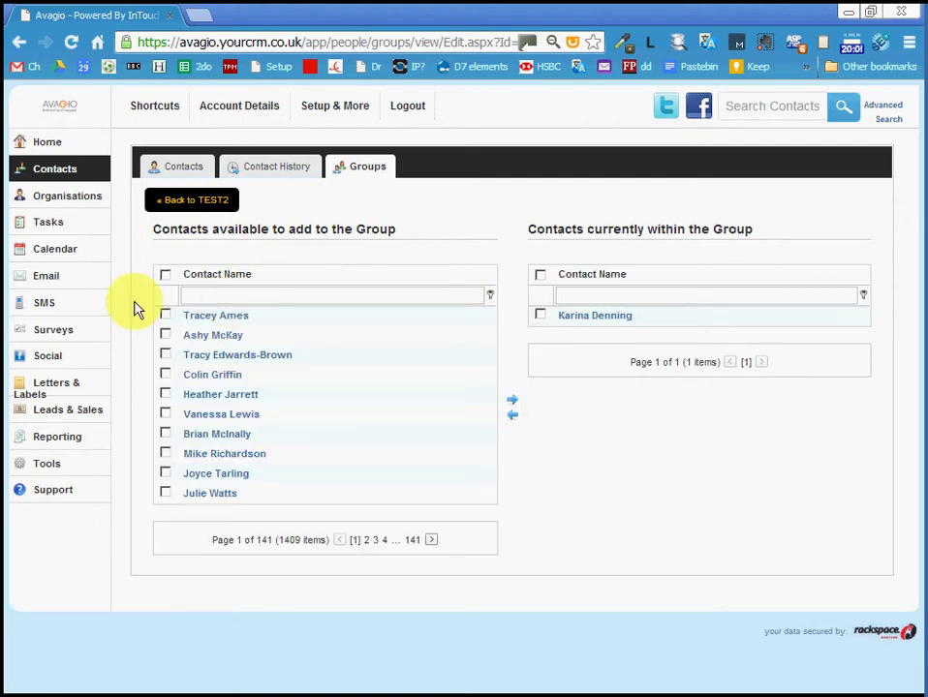
{"action": "left_click", "coordinate": [191, 292]}
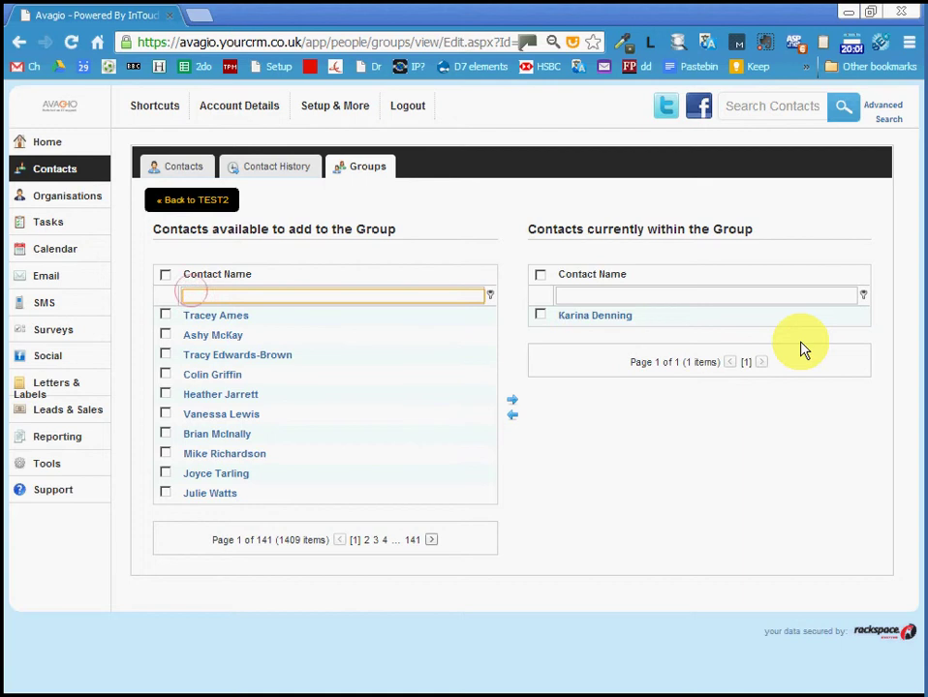
{"action": "type", "text": "jere"}
{"action": "key", "text": "Return"}
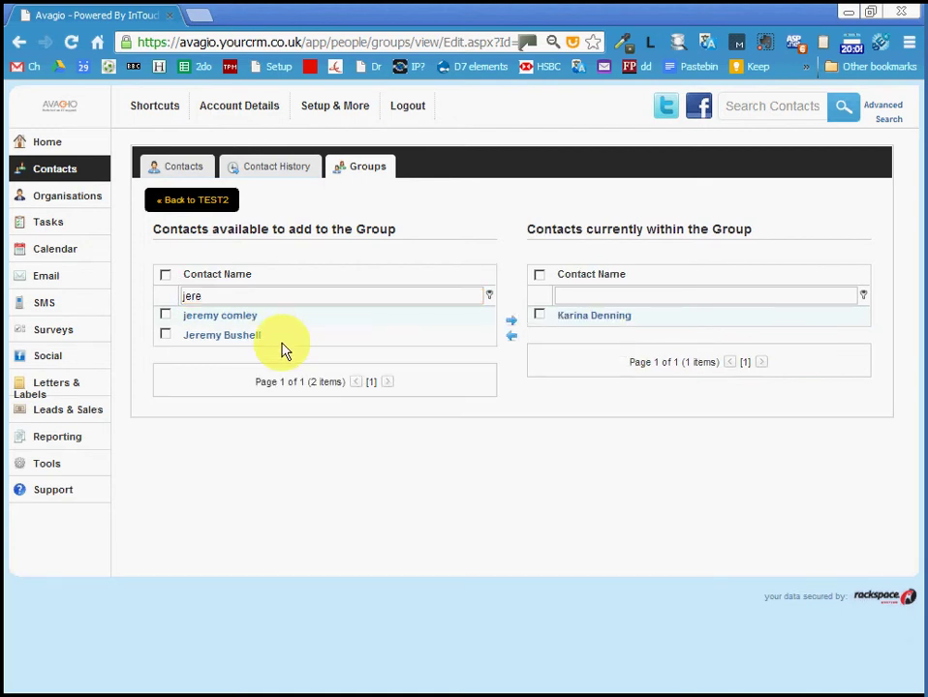
{"action": "double_click", "coordinate": [166, 336]}
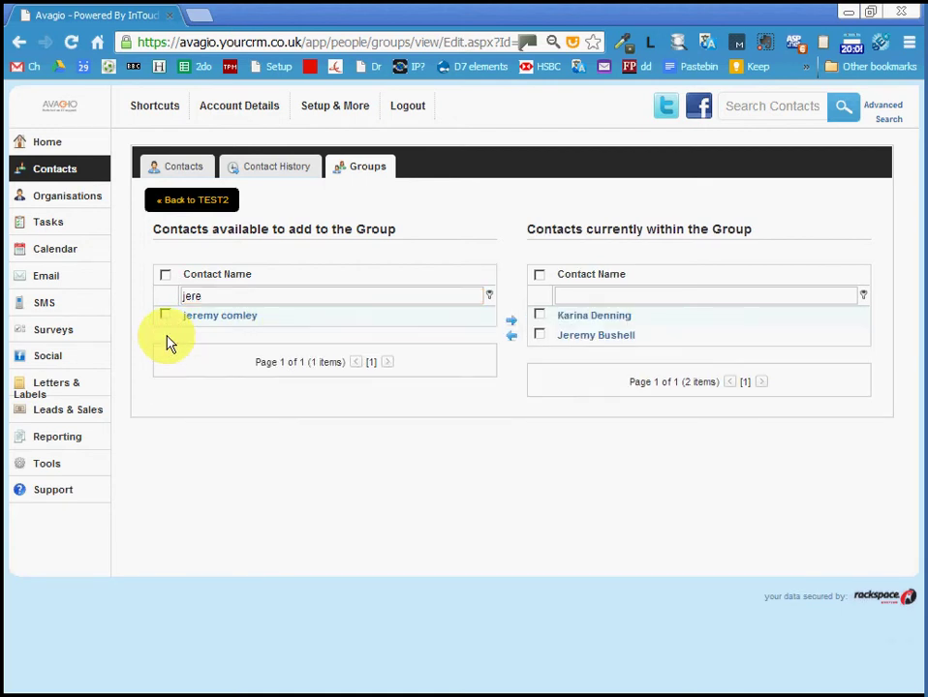
{"action": "left_click", "coordinate": [224, 206]}
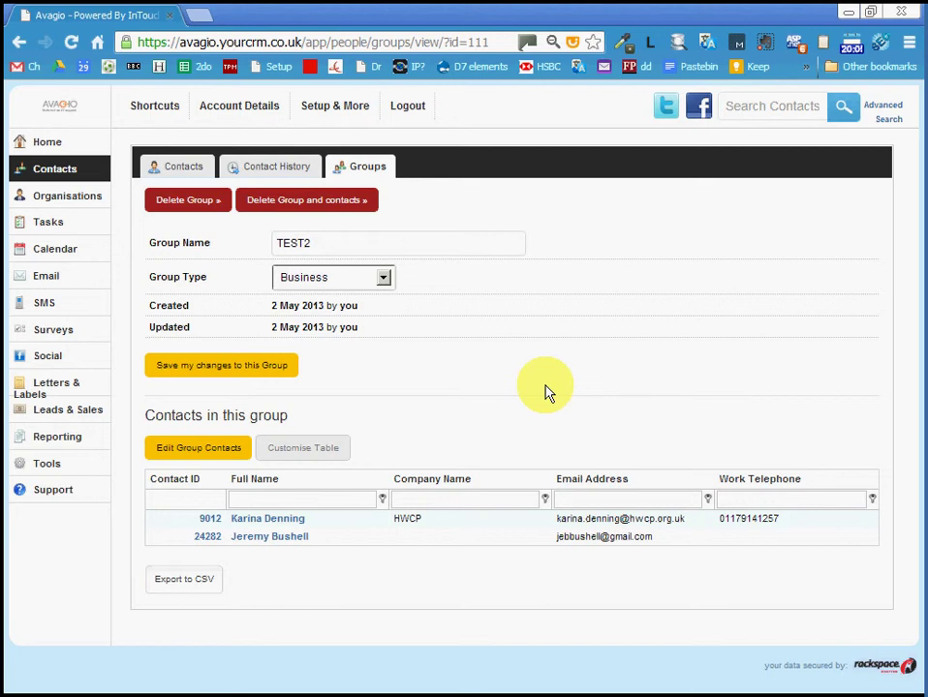
Return to the groups list and open the Merge Groups page
{"action": "left_click", "coordinate": [379, 173]}
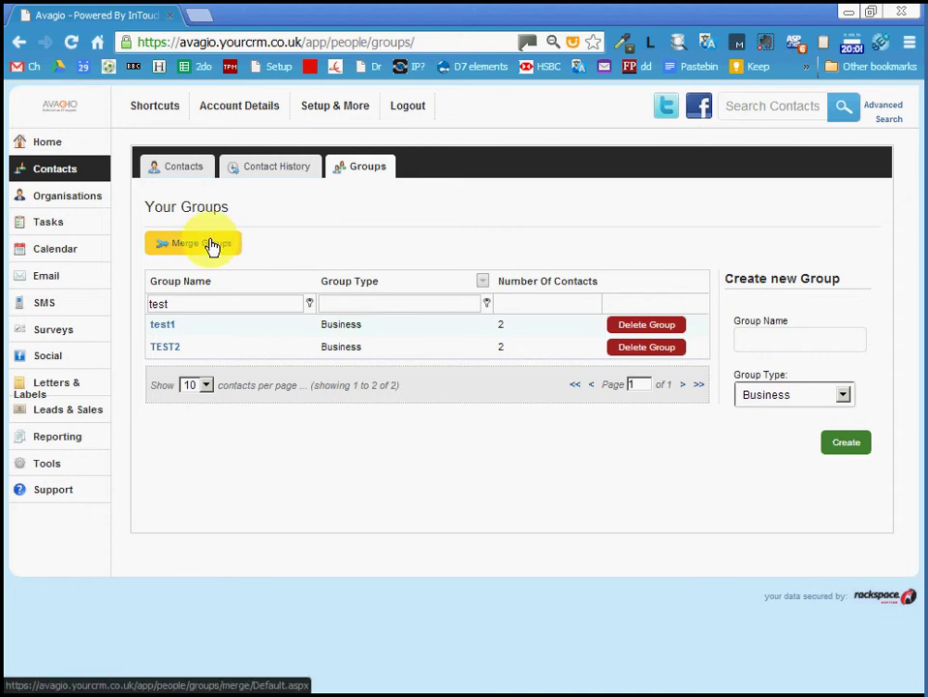
{"action": "left_click_drag", "start_coordinate": [212, 245], "coordinate": [290, 243]}
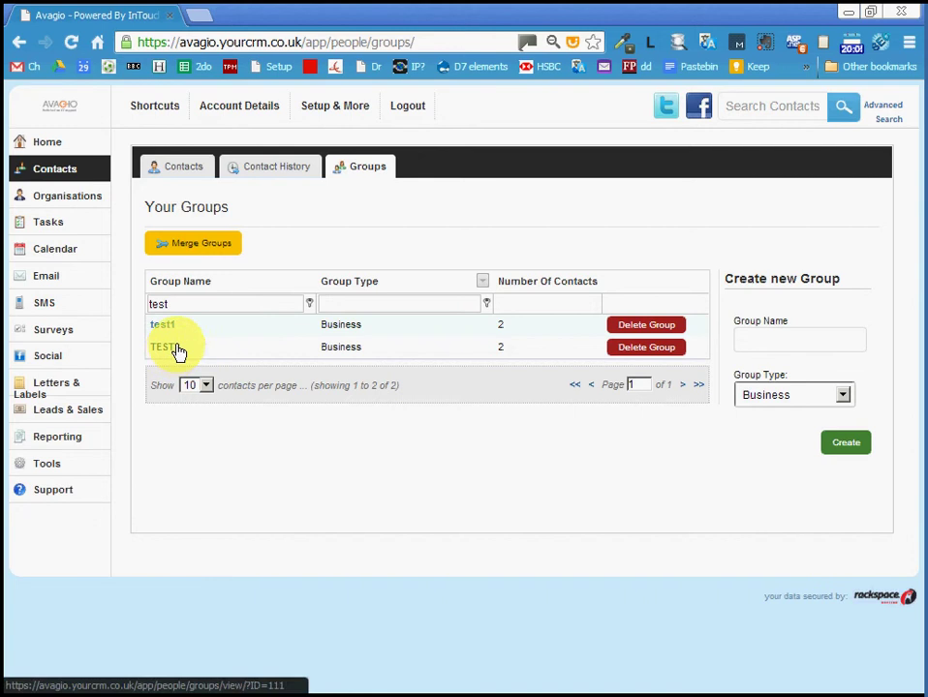
{"action": "left_click", "coordinate": [201, 251]}
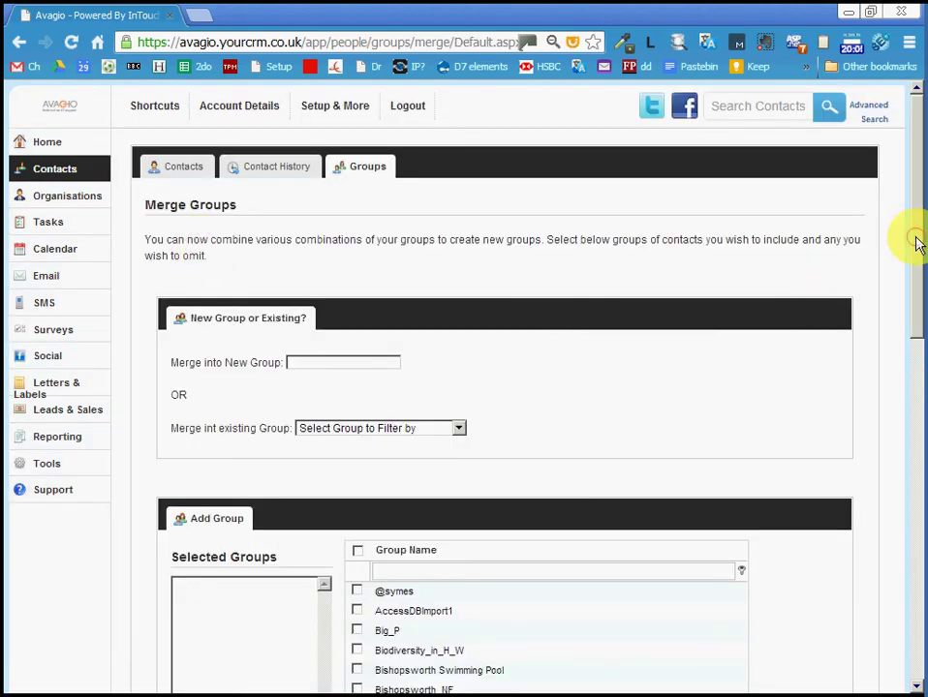
Merge the groups test1 and TEST2, found by filtering for "test", into a new group named MERGEDtest
{"action": "left_click", "coordinate": [327, 367]}
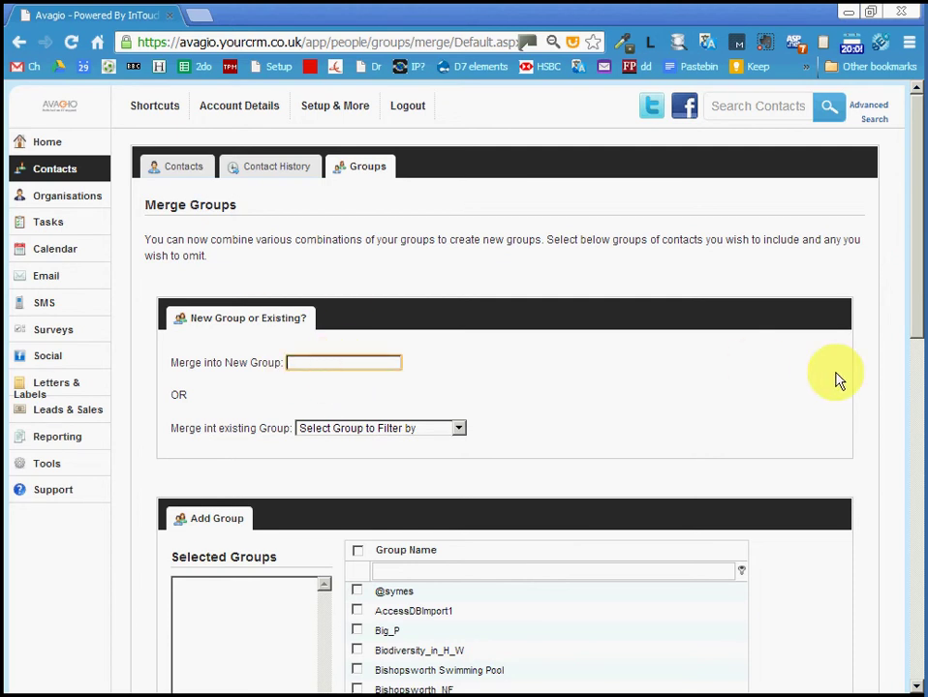
{"action": "type", "text": "MERGEDtest"}
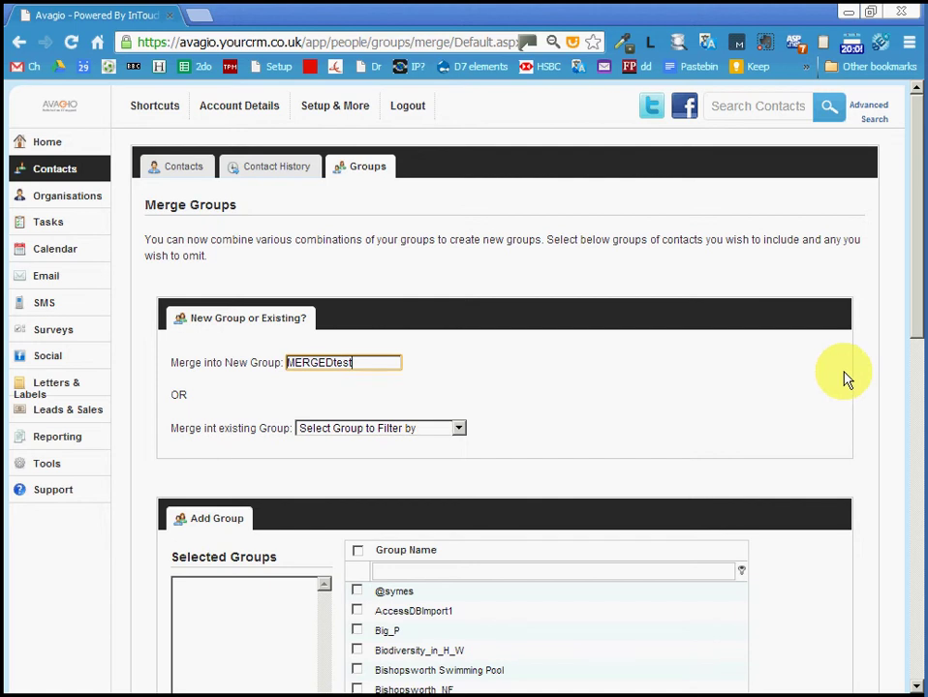
{"action": "left_click_drag", "start_coordinate": [916, 300], "coordinate": [920, 431]}
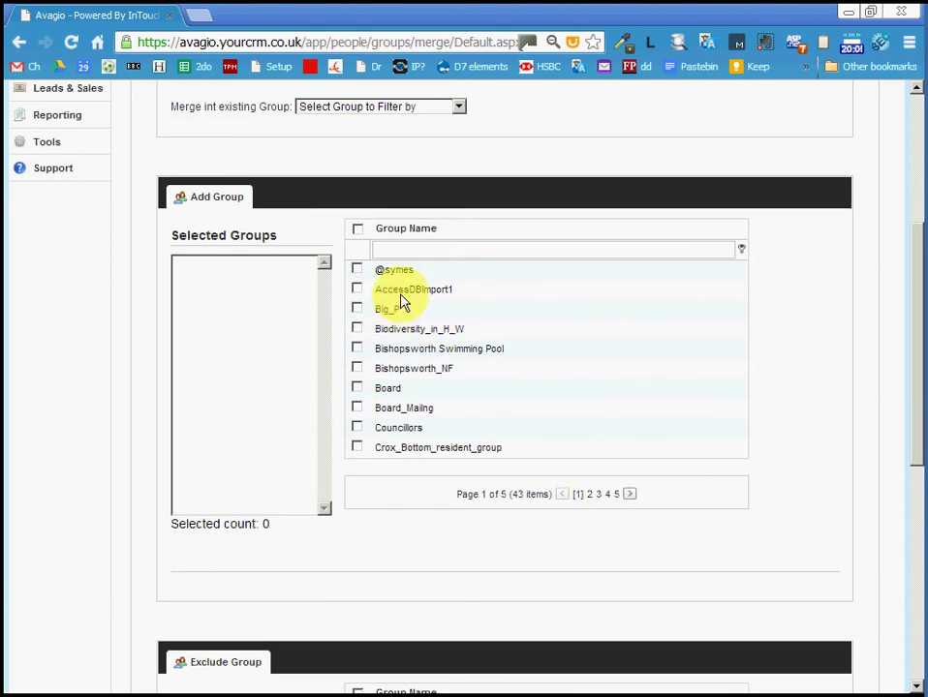
{"action": "left_click", "coordinate": [407, 250]}
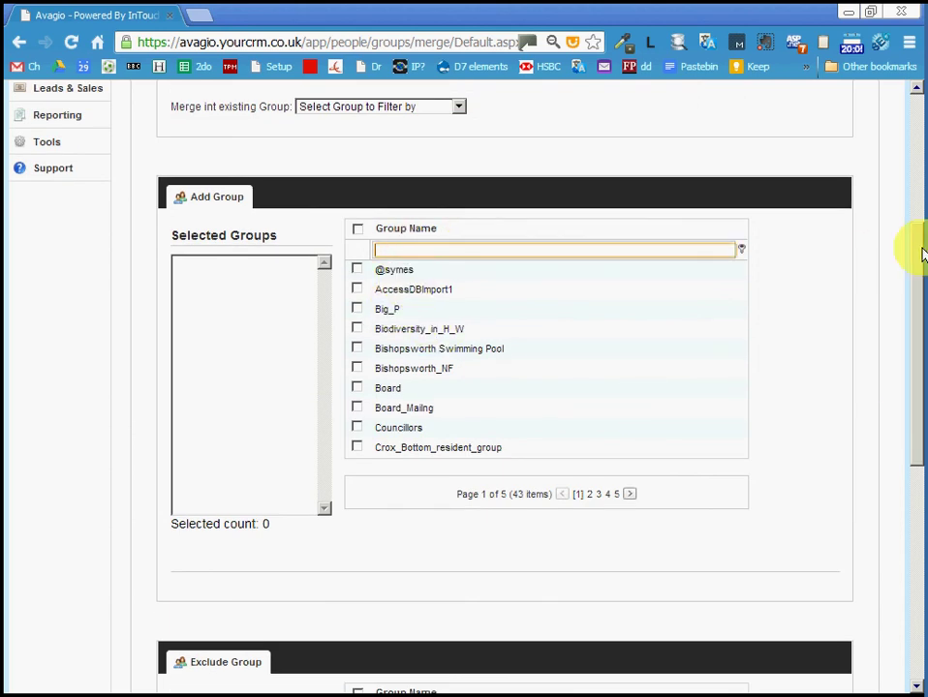
{"action": "type", "text": "test"}
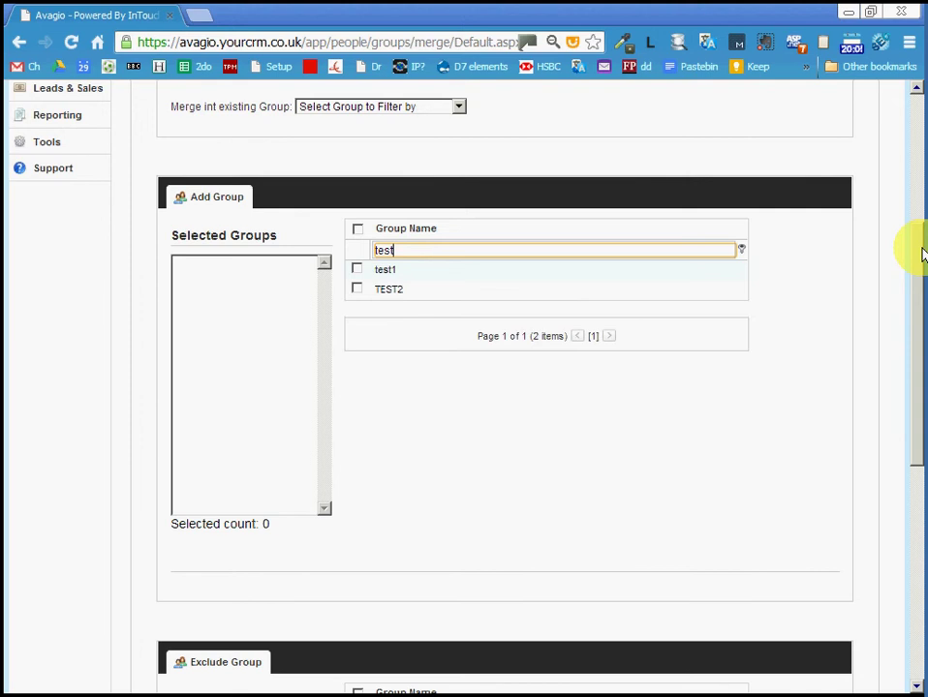
{"action": "left_click", "coordinate": [358, 271]}
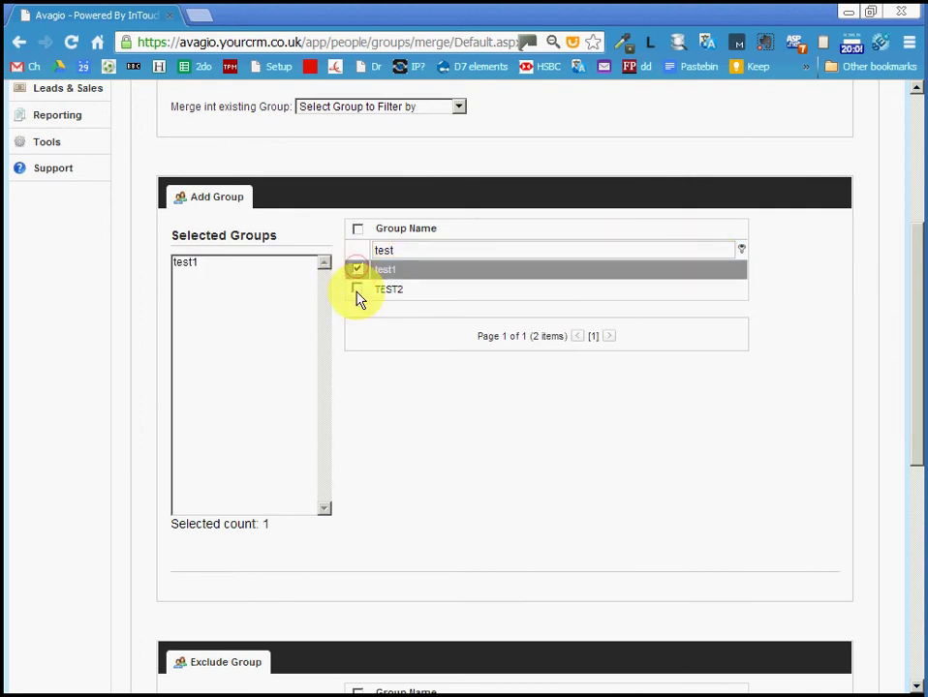
{"action": "left_click", "coordinate": [358, 288]}
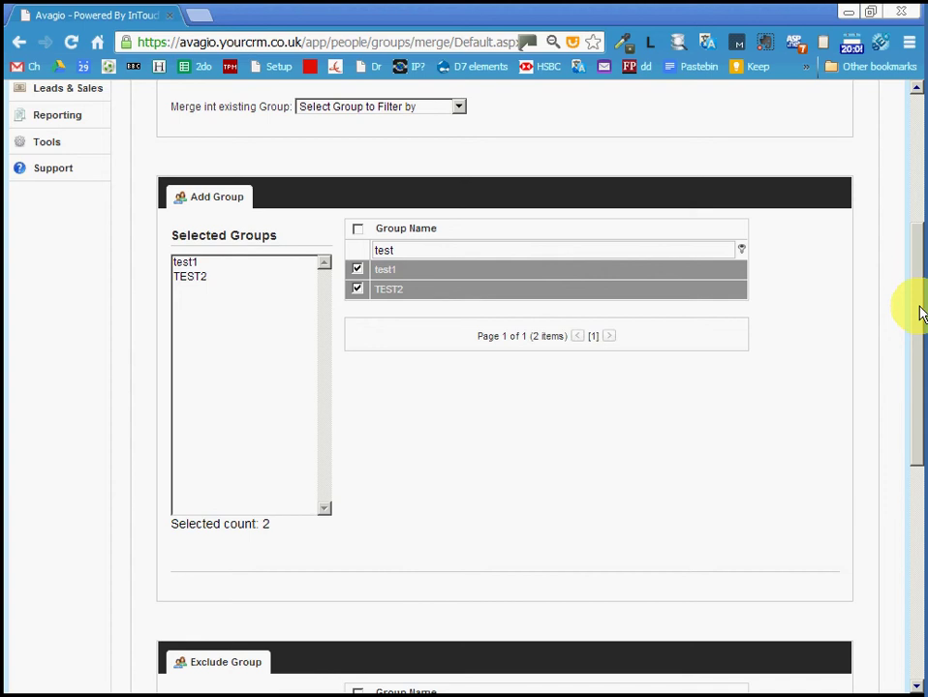
{"action": "left_click_drag", "start_coordinate": [918, 308], "coordinate": [921, 519]}
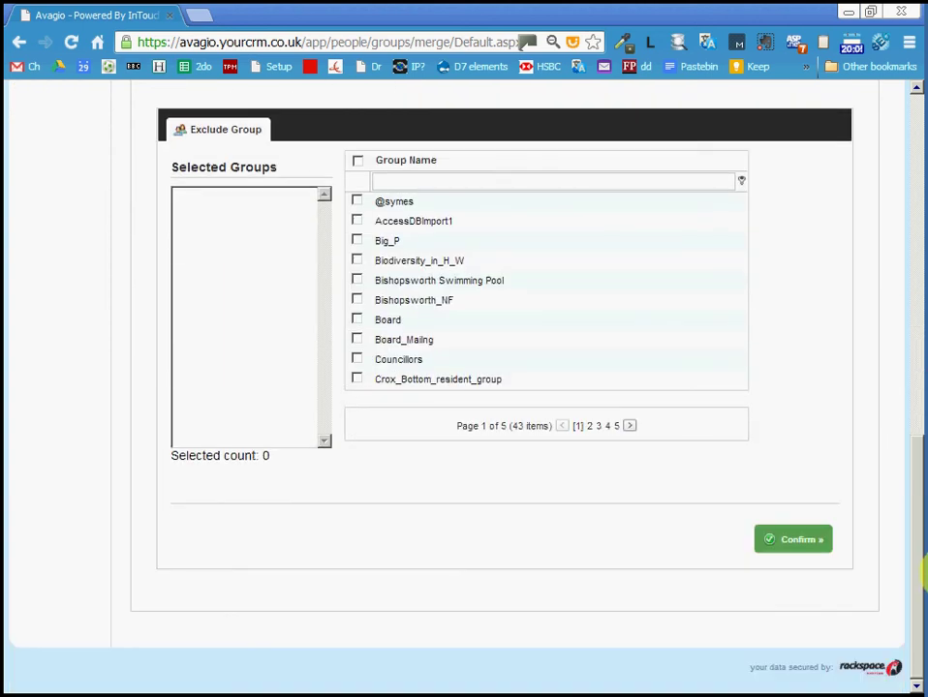
{"action": "left_click", "coordinate": [800, 549]}
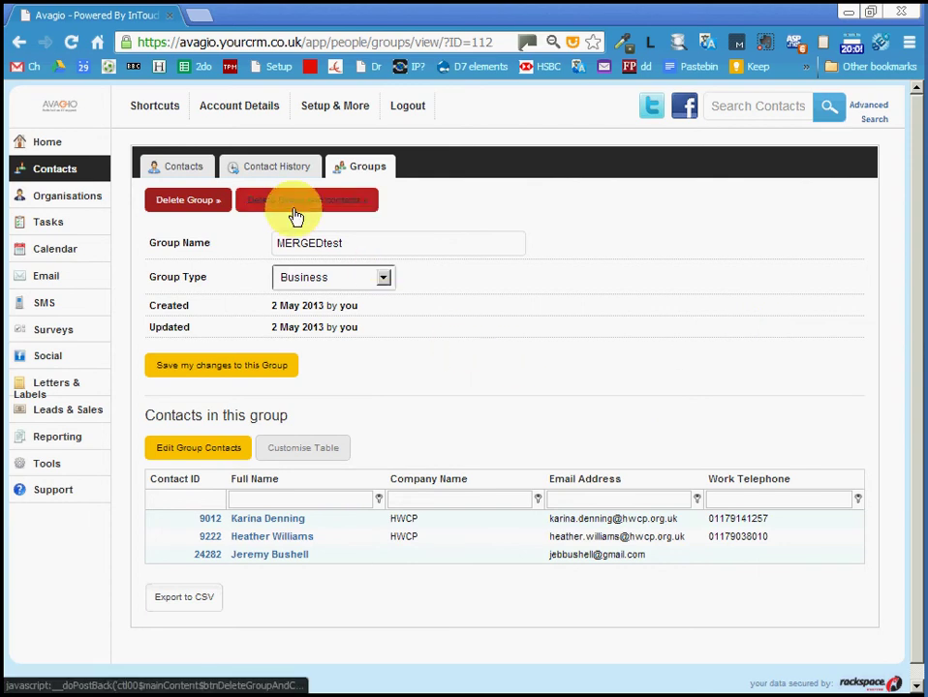
Delete the MERGEDtest, test1 and TEST2 groups without deleting the contacts in them
{"action": "left_click", "coordinate": [190, 209]}
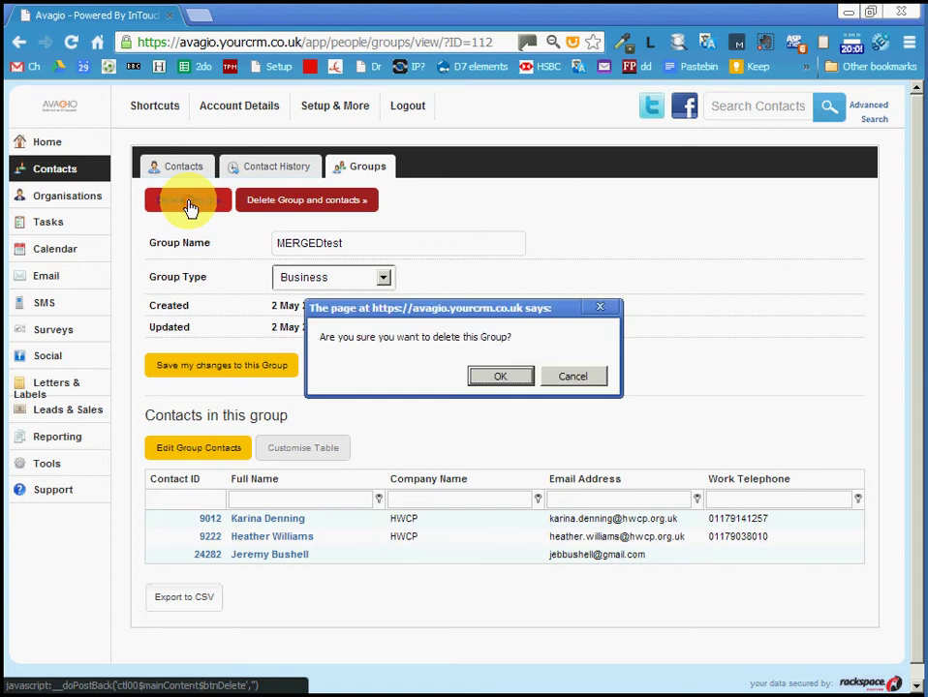
{"action": "left_click", "coordinate": [494, 377]}
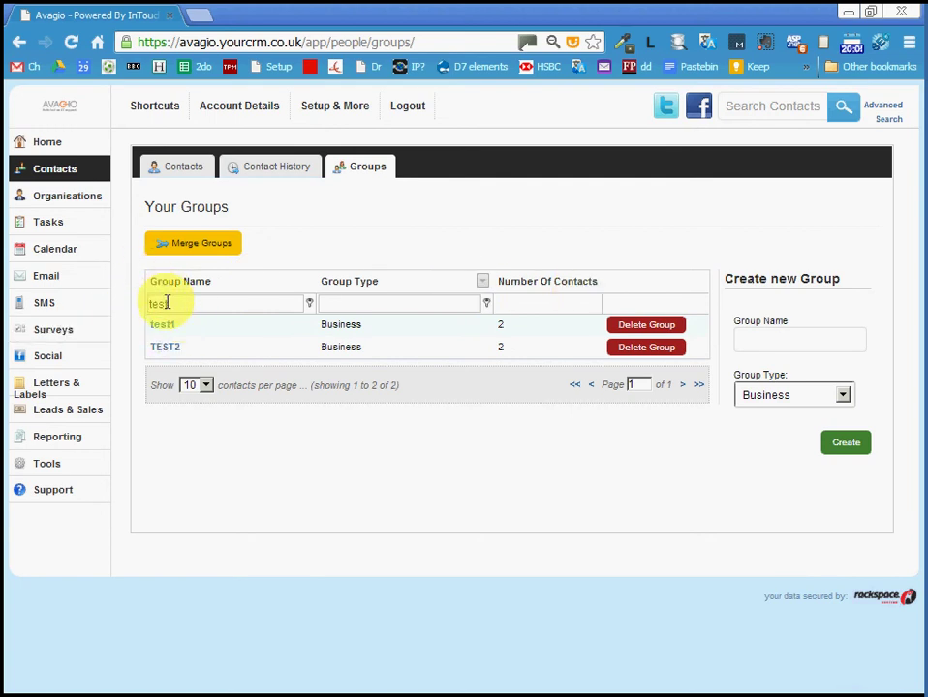
{"action": "left_click", "coordinate": [658, 335]}
{"action": "left_click", "coordinate": [502, 382]}
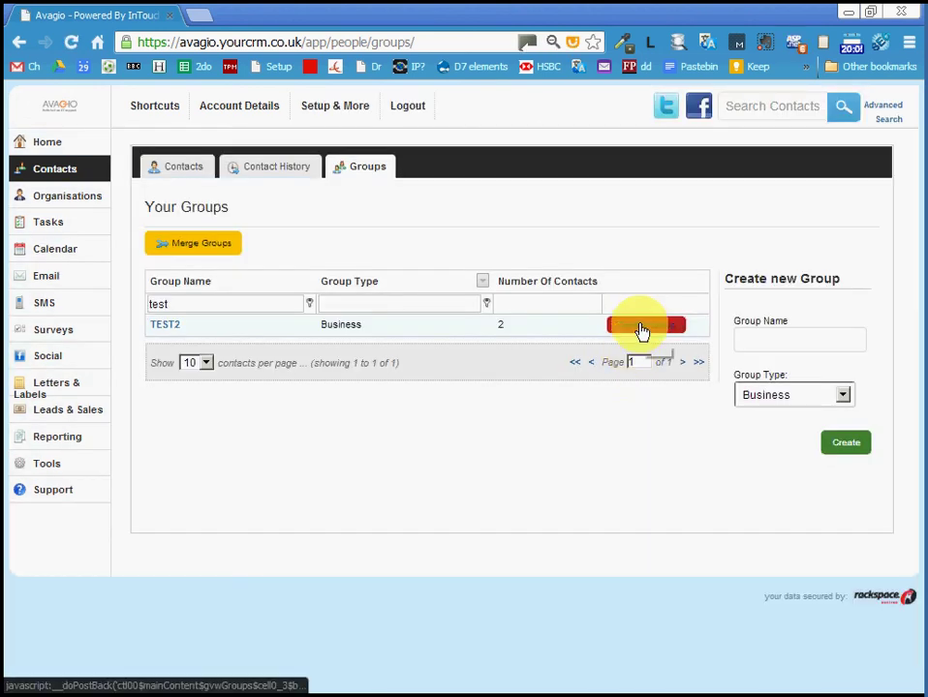
{"action": "left_click", "coordinate": [640, 328]}
{"action": "left_click", "coordinate": [501, 377]}
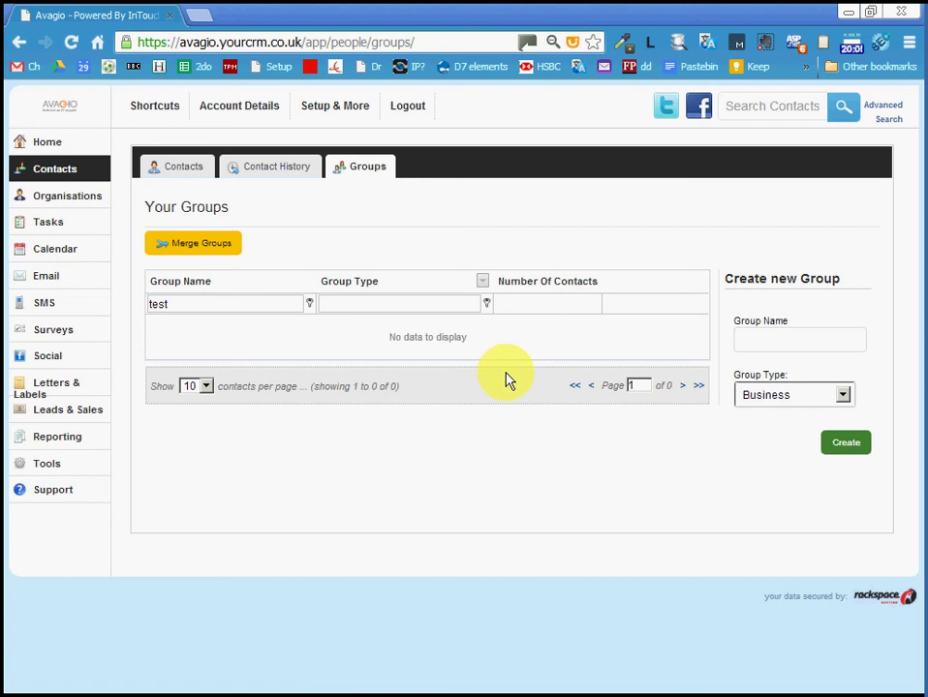
Open the contacts list and search by name for two of the deleted groups' contacts, one after the other
{"action": "left_click", "coordinate": [183, 171]}
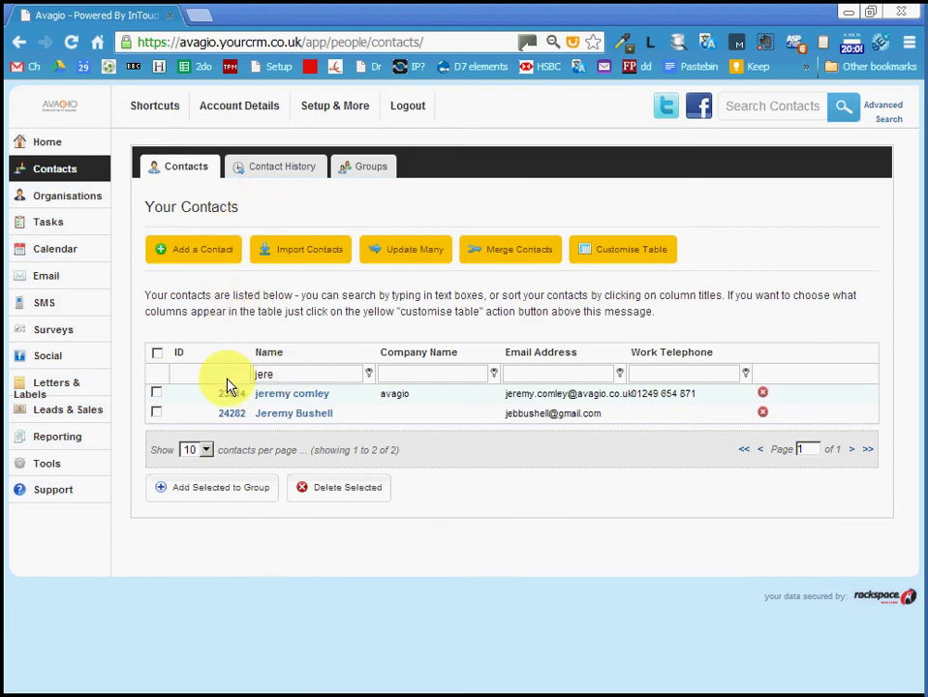
{"action": "left_click", "coordinate": [289, 374]}
{"action": "type", "text": "jere"}
{"action": "left_click_drag", "start_coordinate": [289, 374], "coordinate": [182, 361]}
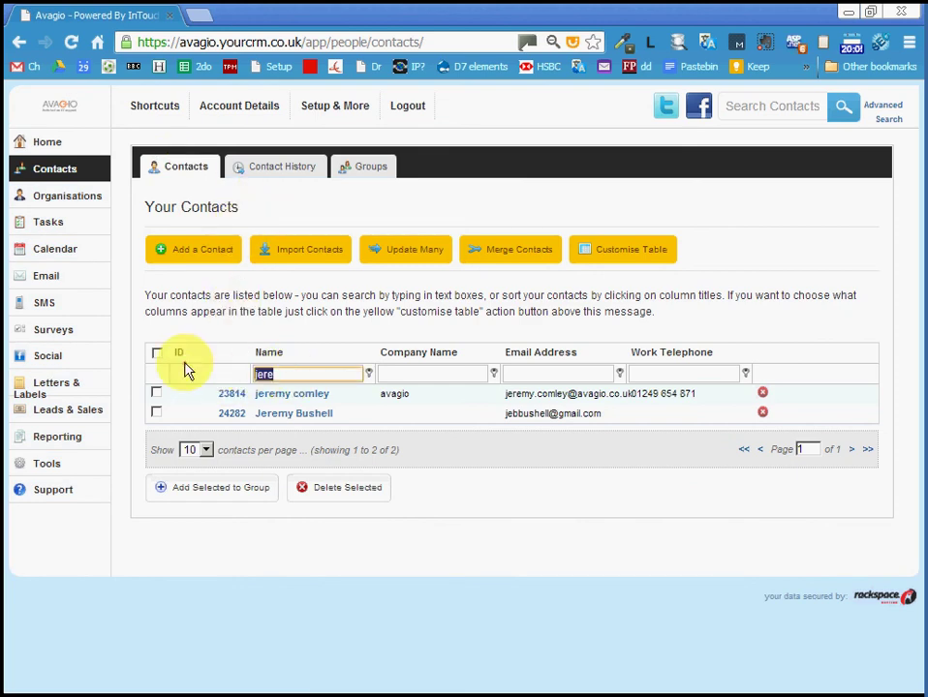
{"action": "type", "text": "karina"}
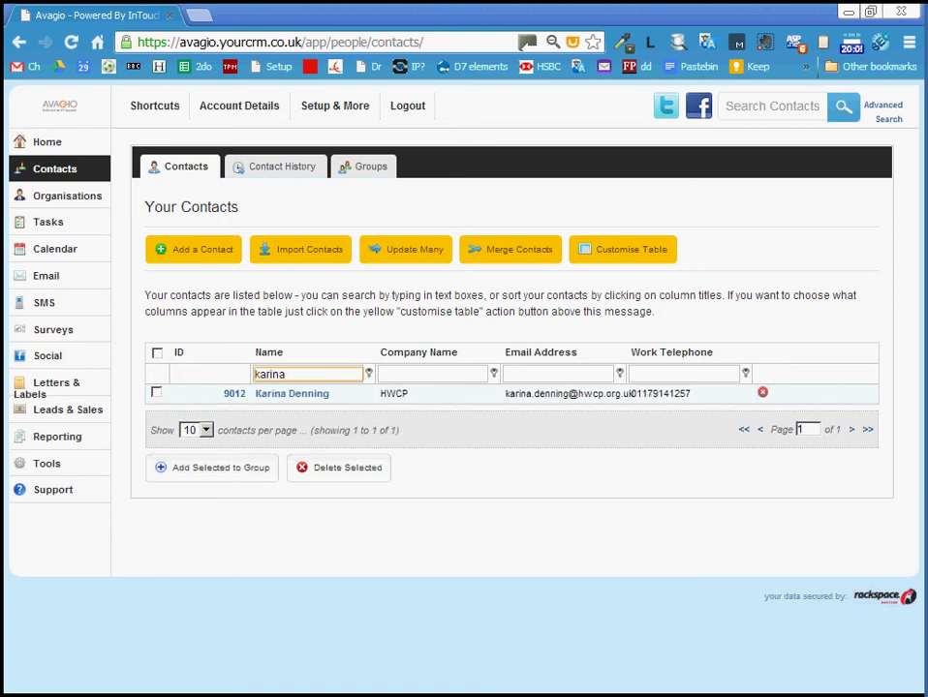
Replace the contact name filter with the first name of the remaining contact from the deleted groups
{"action": "key", "text": "BackSpace"}
{"action": "key", "text": "BackSpace"}
{"action": "key", "text": "BackSpace"}
{"action": "type", "text": "ther"}
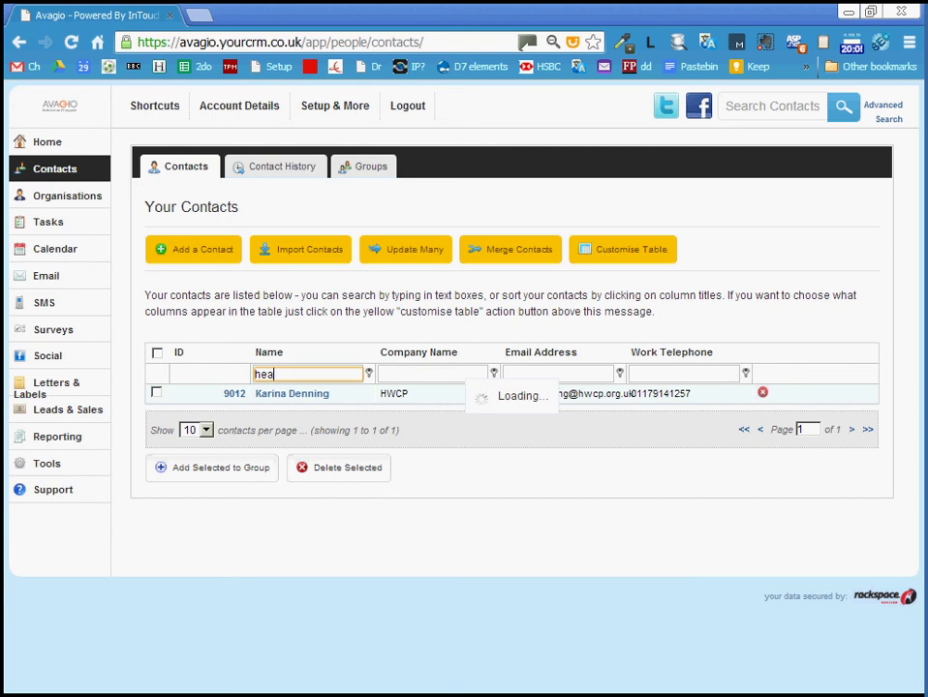
{"action": "key", "text": "BackSpace"}
{"action": "key", "text": "BackSpace"}
{"action": "key", "text": "BackSpace"}
{"action": "type", "text": "heather"}
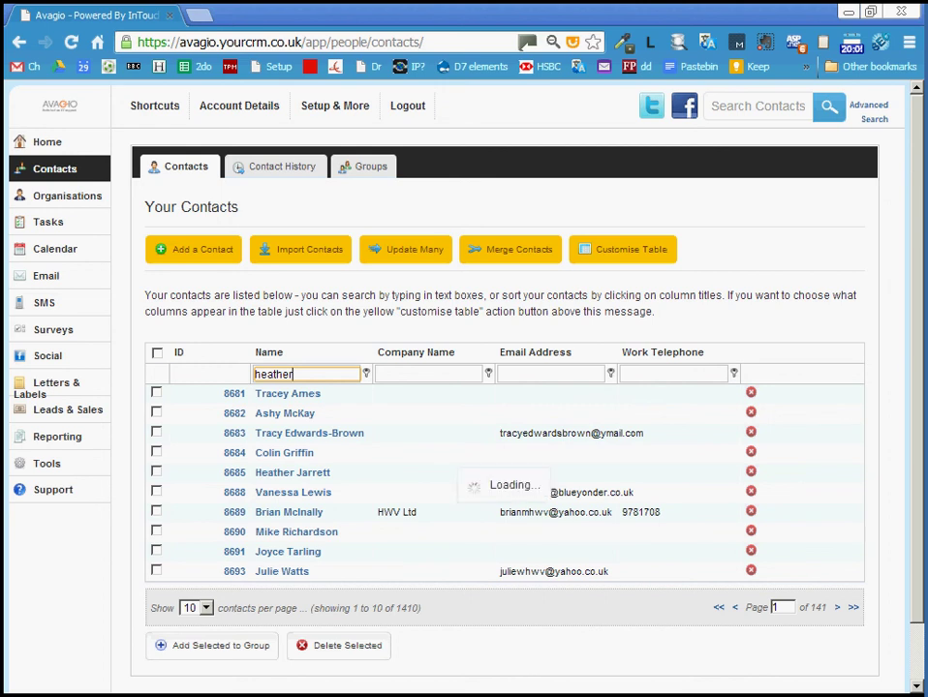